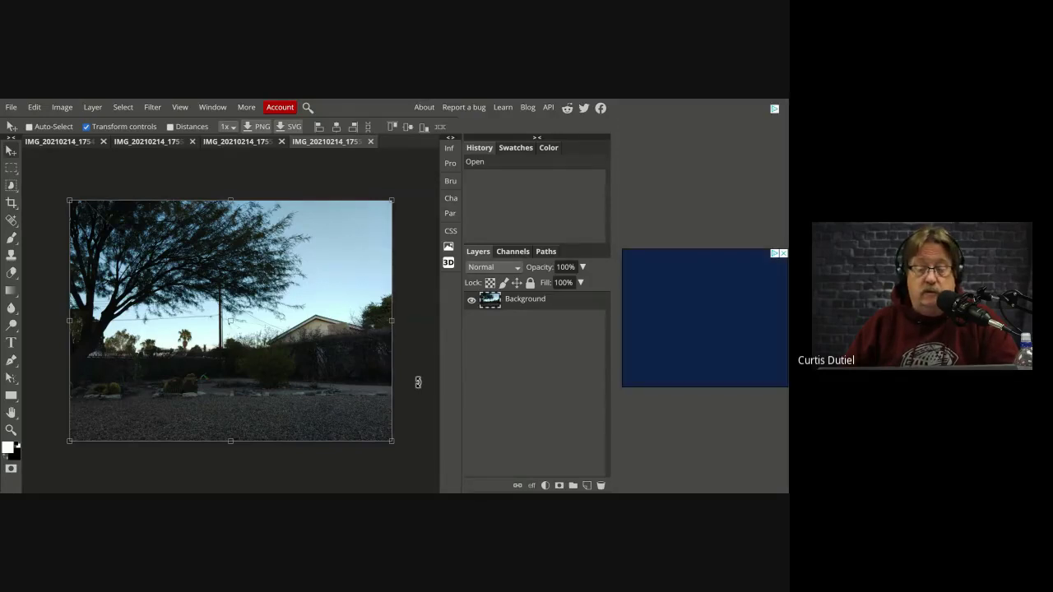
Copy the whole bicycle rider photo into the empty yard photo as a new layer and vary its opacity to compare both images
key(ctrl+Tab)
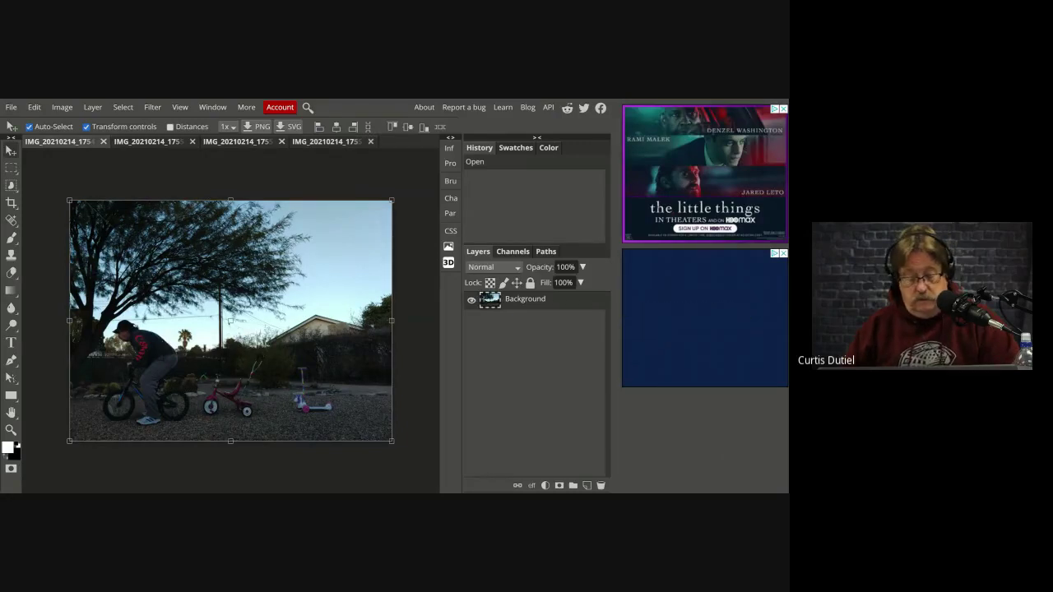
key(ctrl+a)
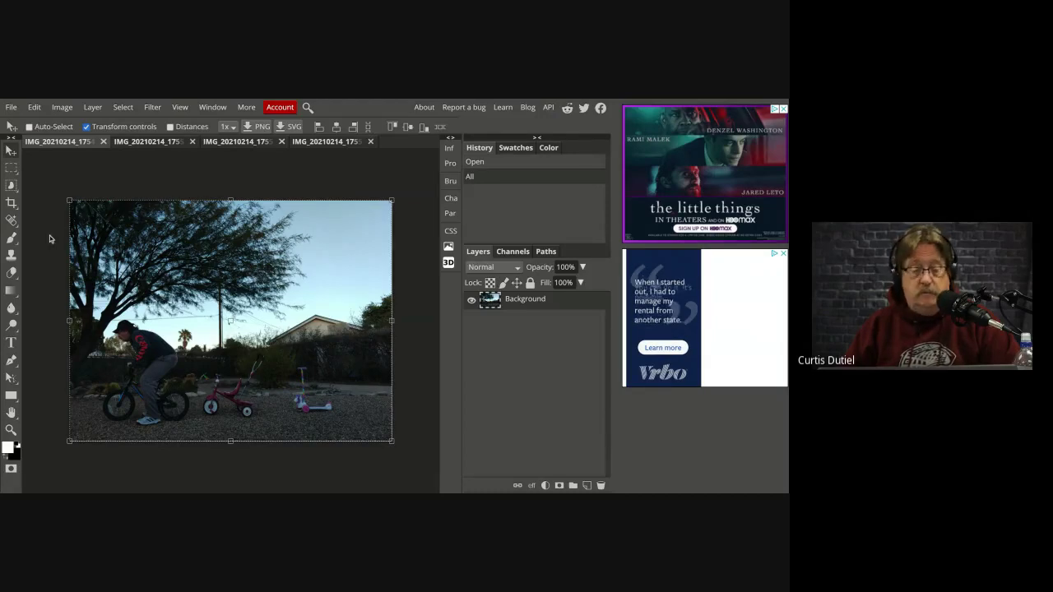
click(34, 108)
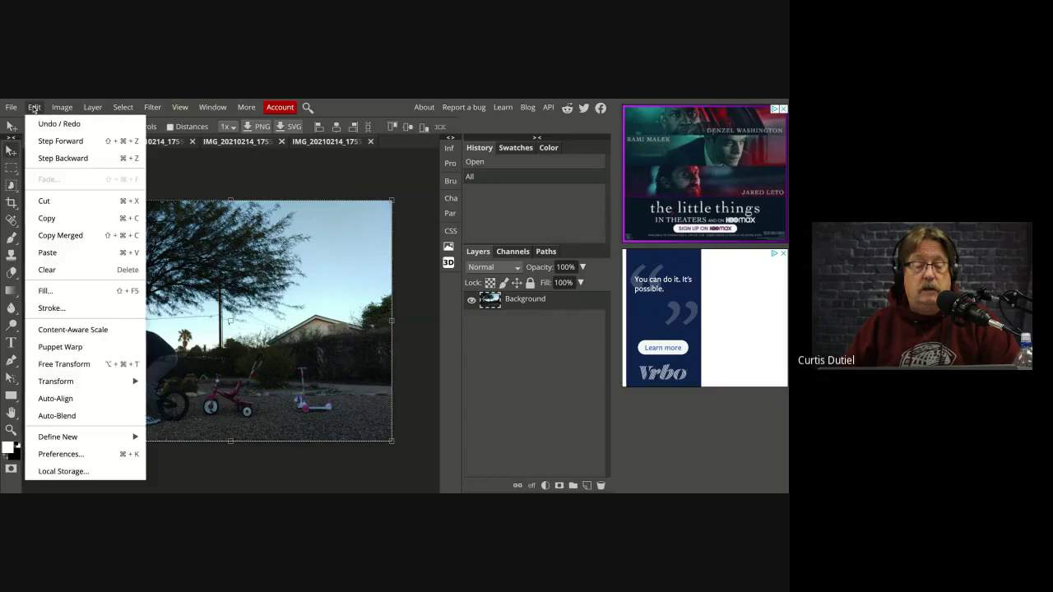
click(63, 219)
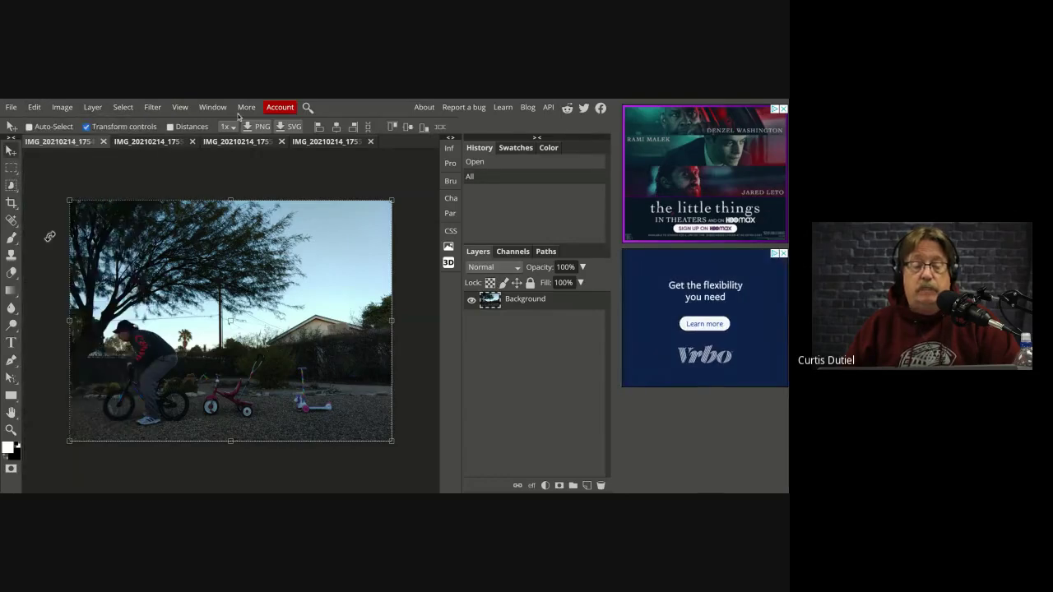
click(349, 143)
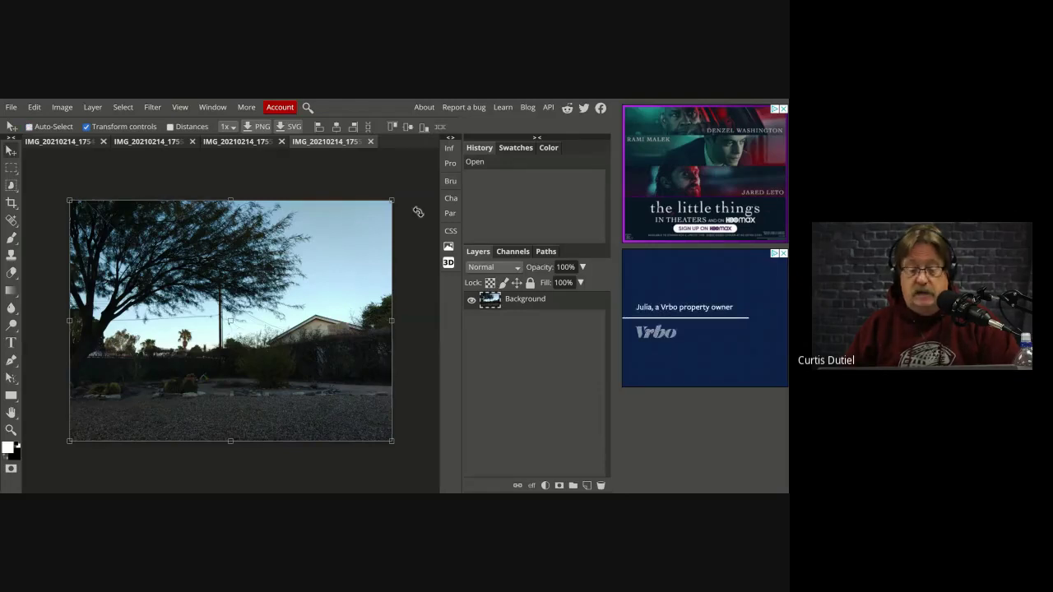
key(ctrl+v)
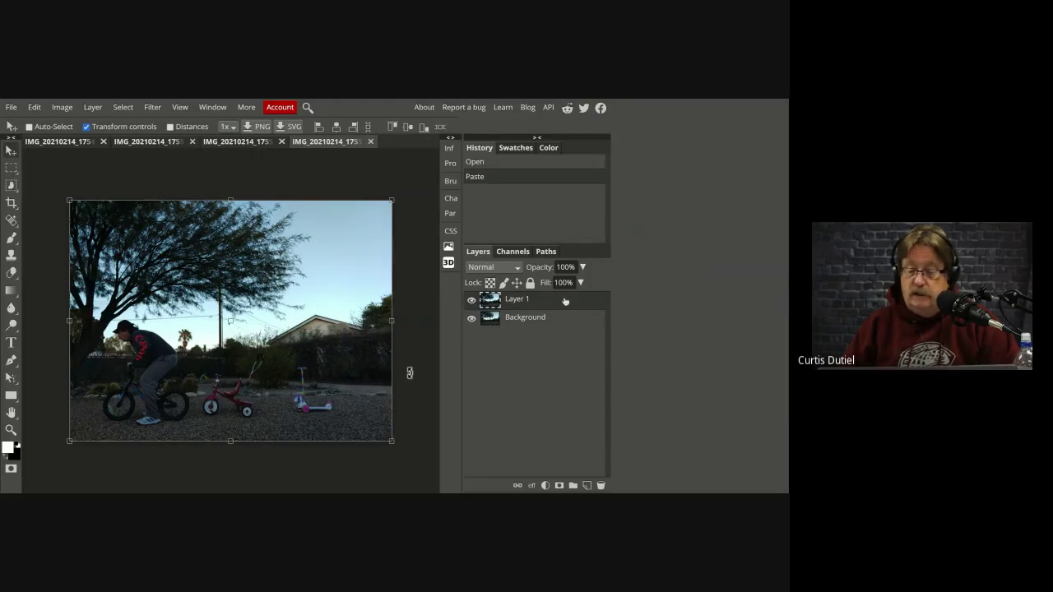
mouse_move(583, 267)
mouse_down()
mouse_move(581, 288)
mouse_move(531, 284)
mouse_move(584, 284)
mouse_up()
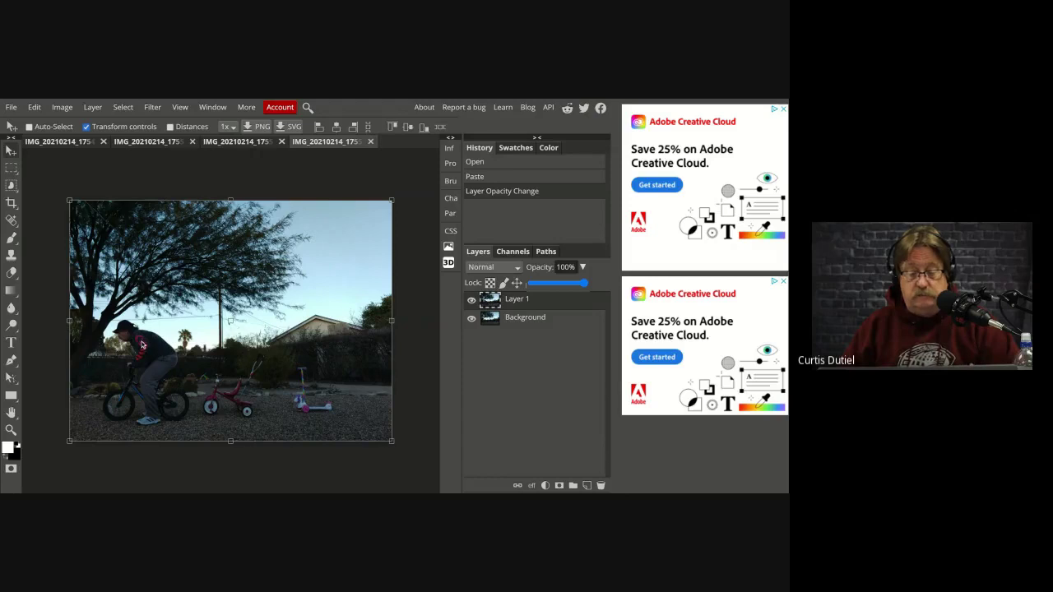
Lasso loosely around the man on the bicycle on Layer 1 and add a layer mask from that selection
click(11, 169)
click(12, 169)
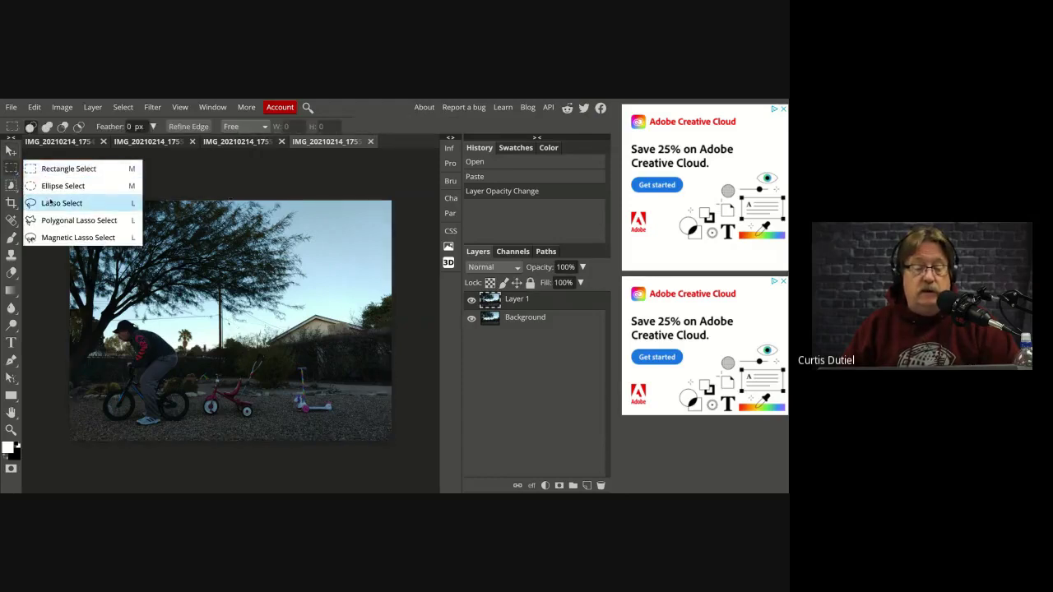
click(52, 203)
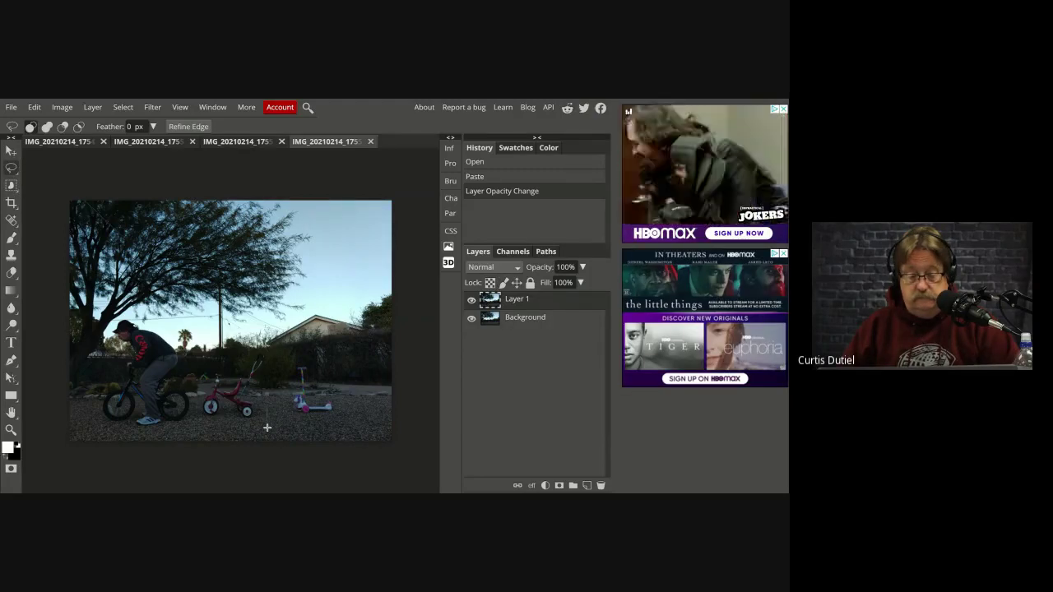
drag(270, 427, 88, 354)
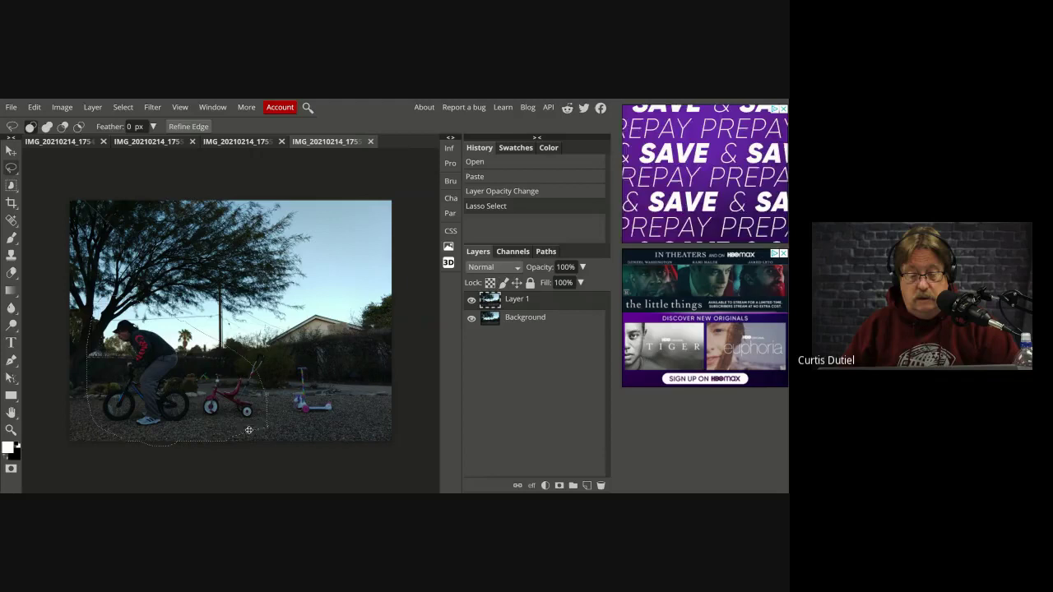
click(205, 439)
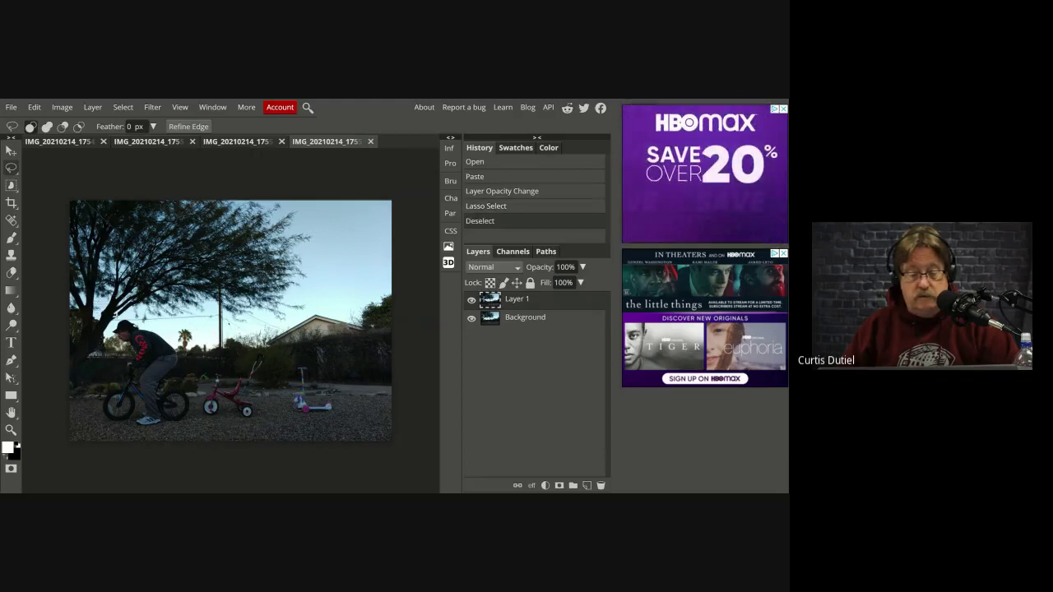
drag(102, 421, 92, 380)
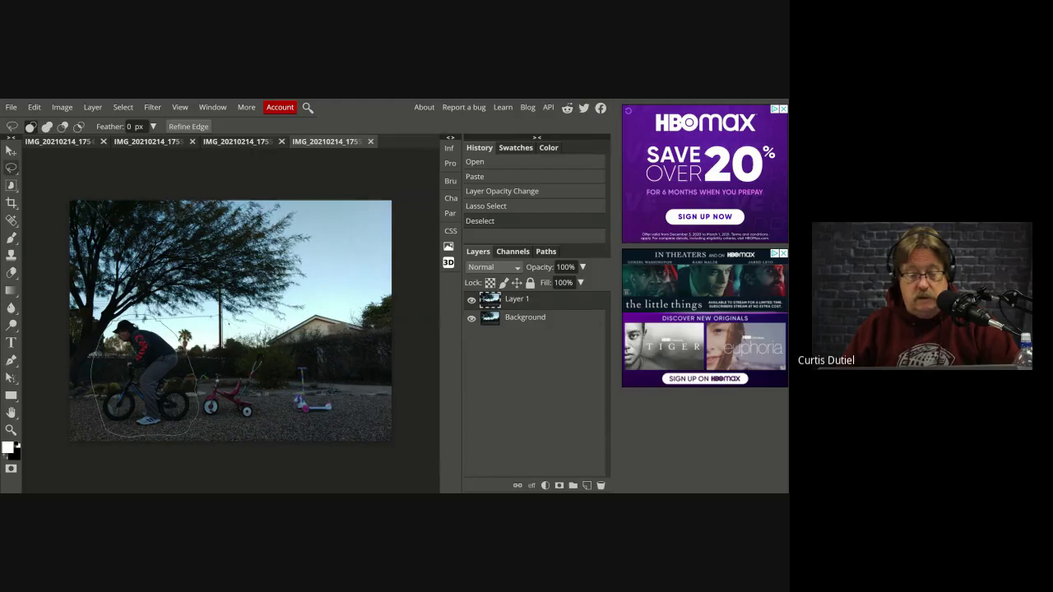
drag(107, 430, 102, 423)
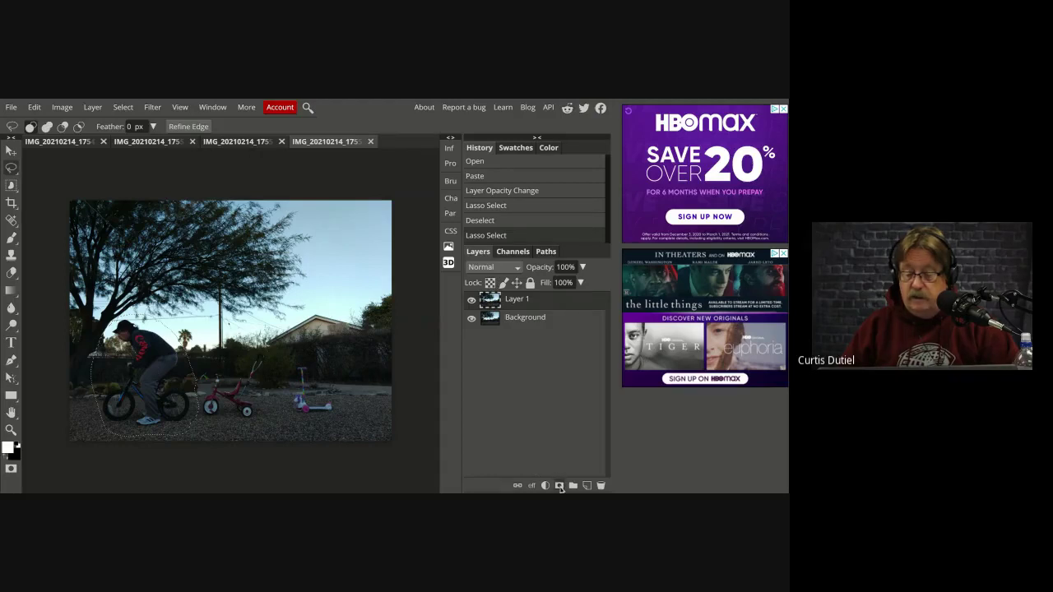
click(559, 486)
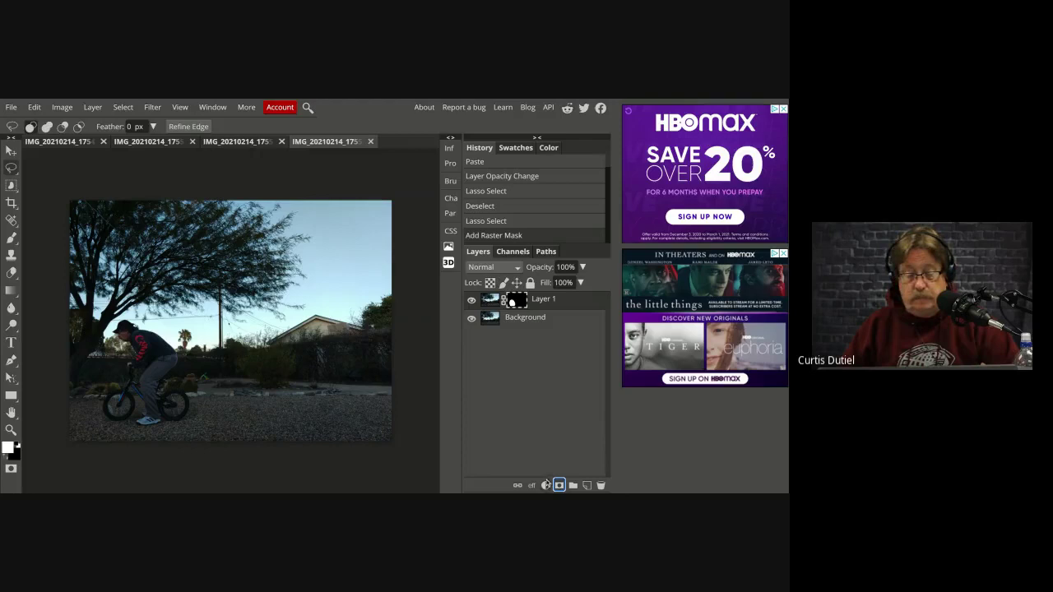
Toggle the visibility of Background and Layer 1 to check how the masked bicycle rider blends into the empty yard
click(471, 319)
click(470, 318)
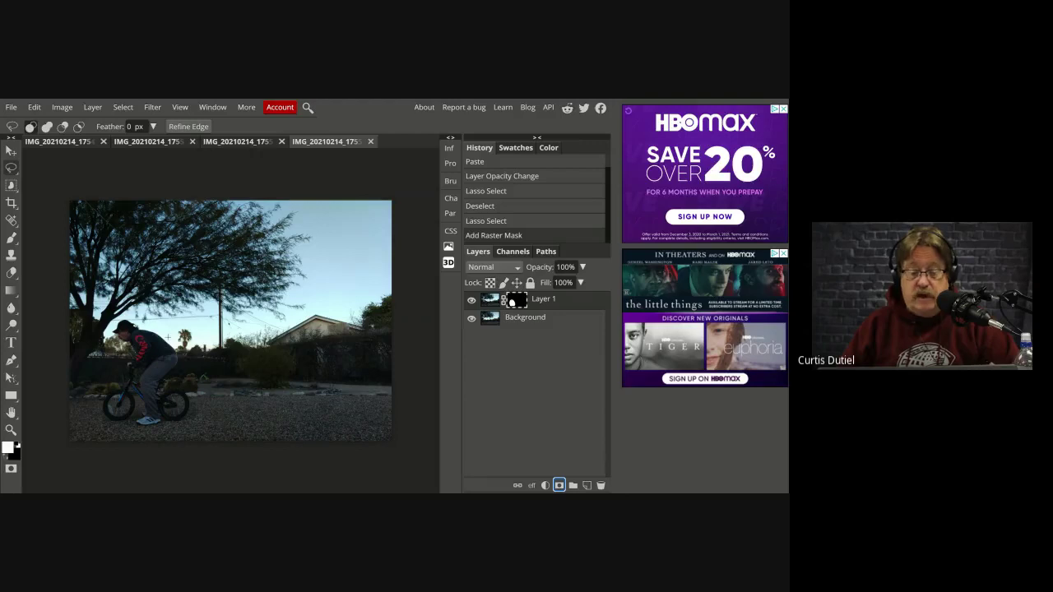
click(472, 302)
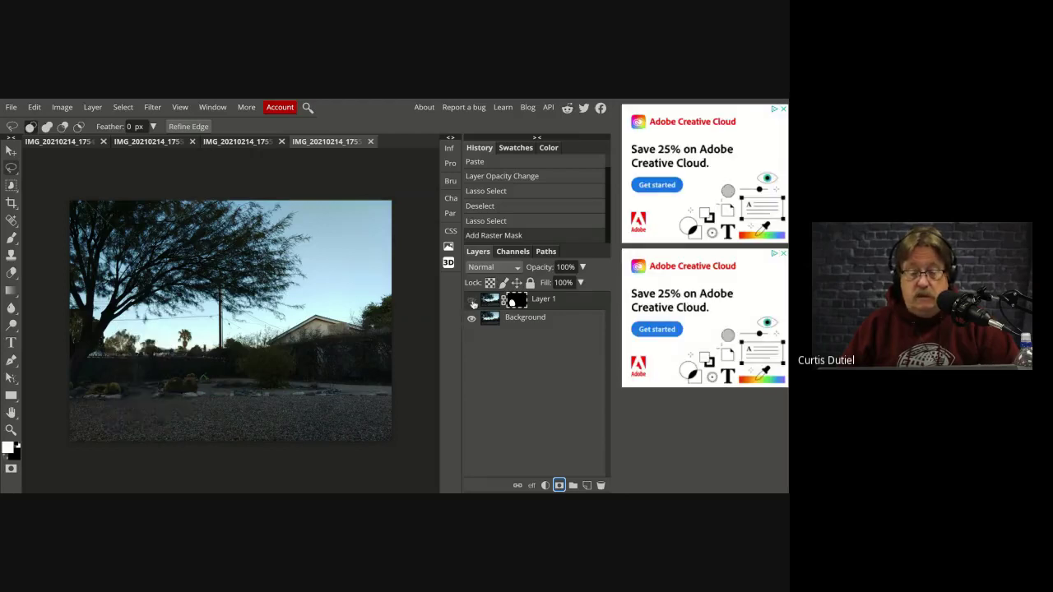
click(473, 302)
click(472, 302)
click(473, 302)
click(472, 302)
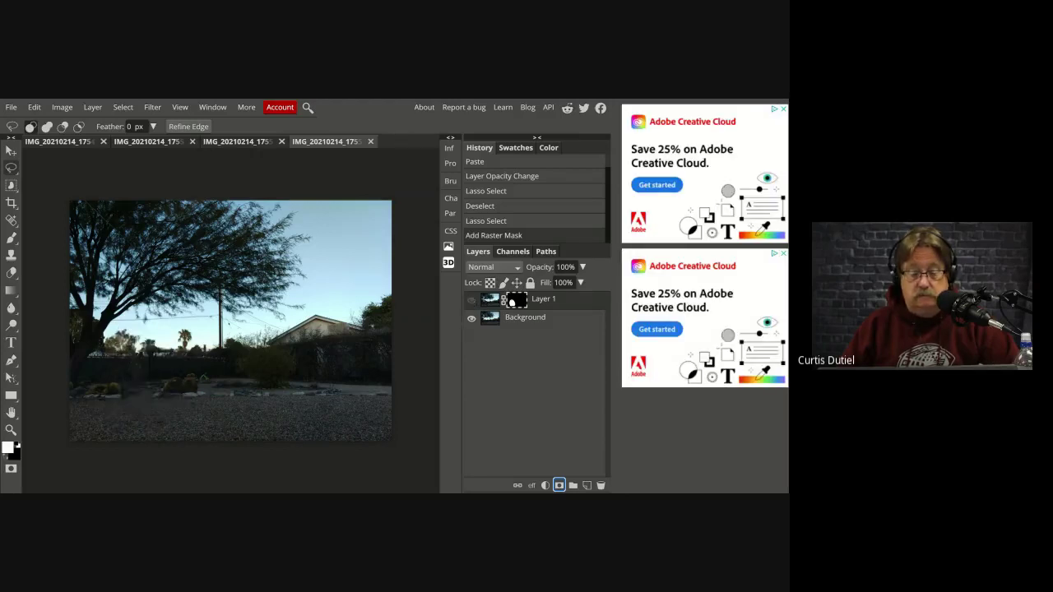
click(472, 302)
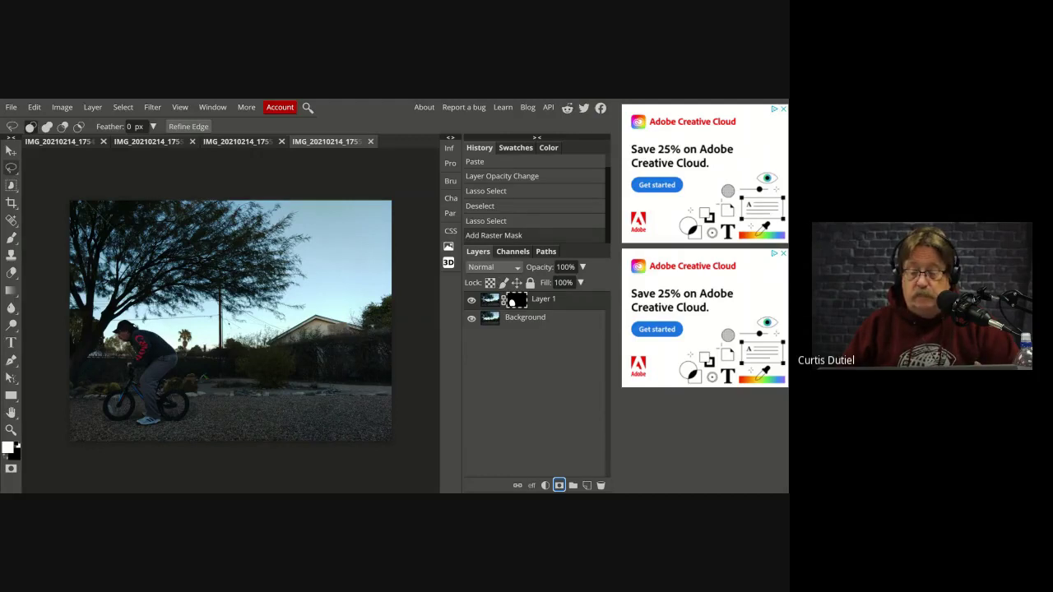
Copy the whole tricycle rider photo and paste it above Layer 1 in the yard composite
click(132, 143)
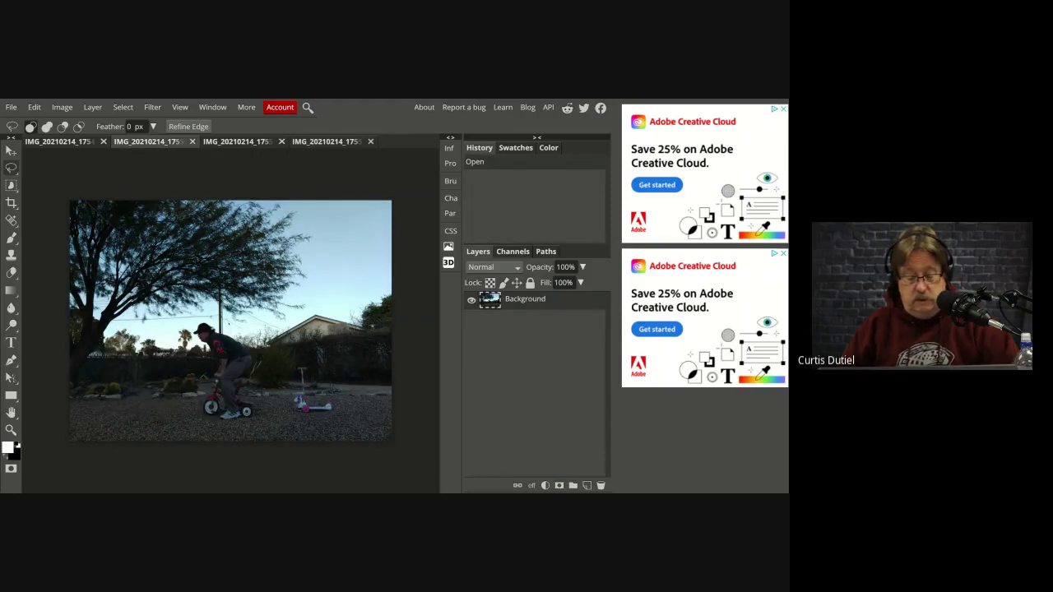
key(ctrl+a)
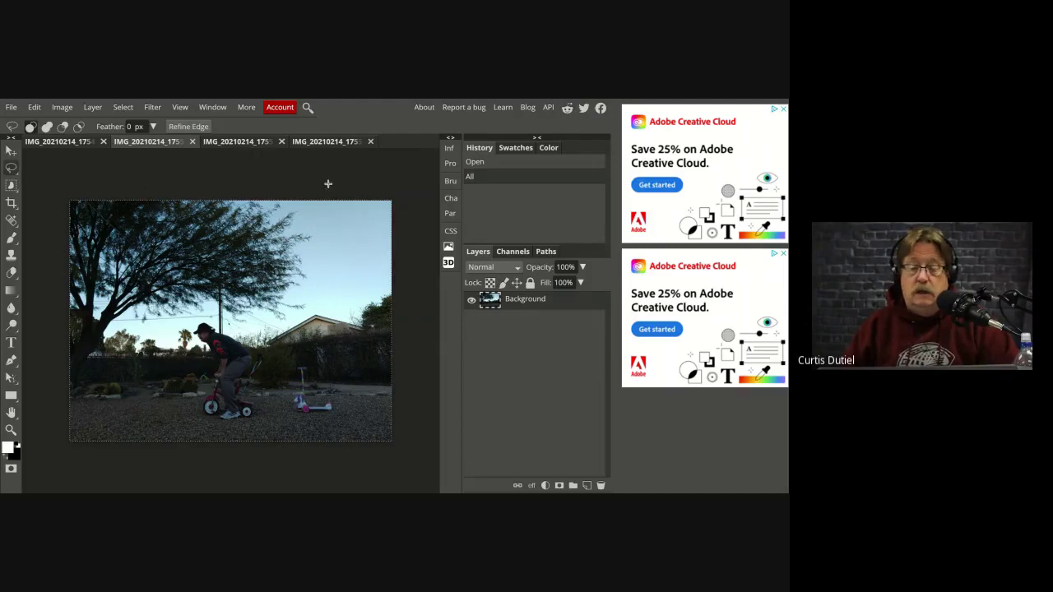
click(328, 144)
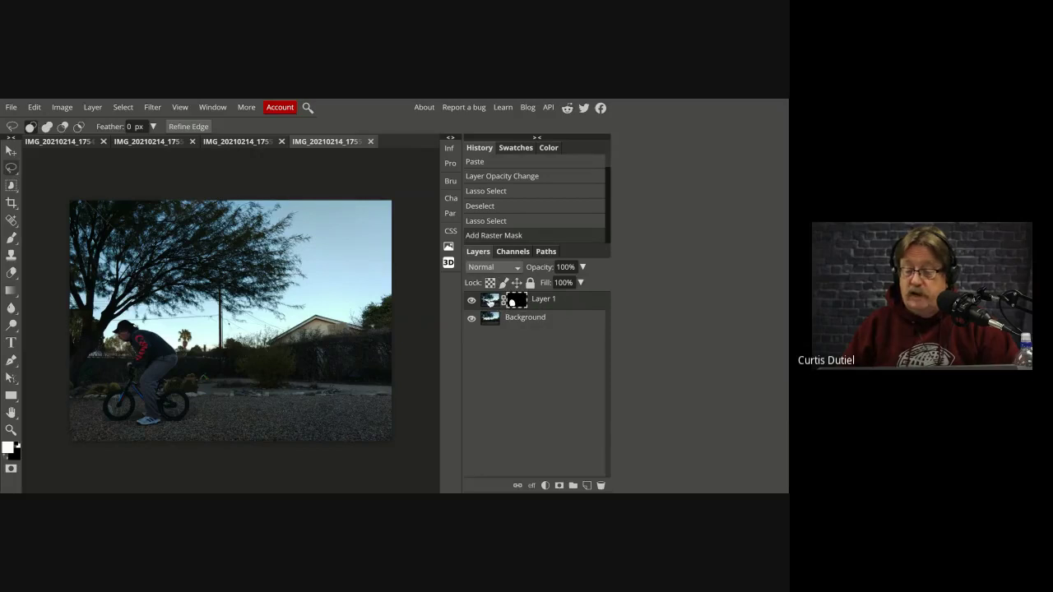
click(490, 300)
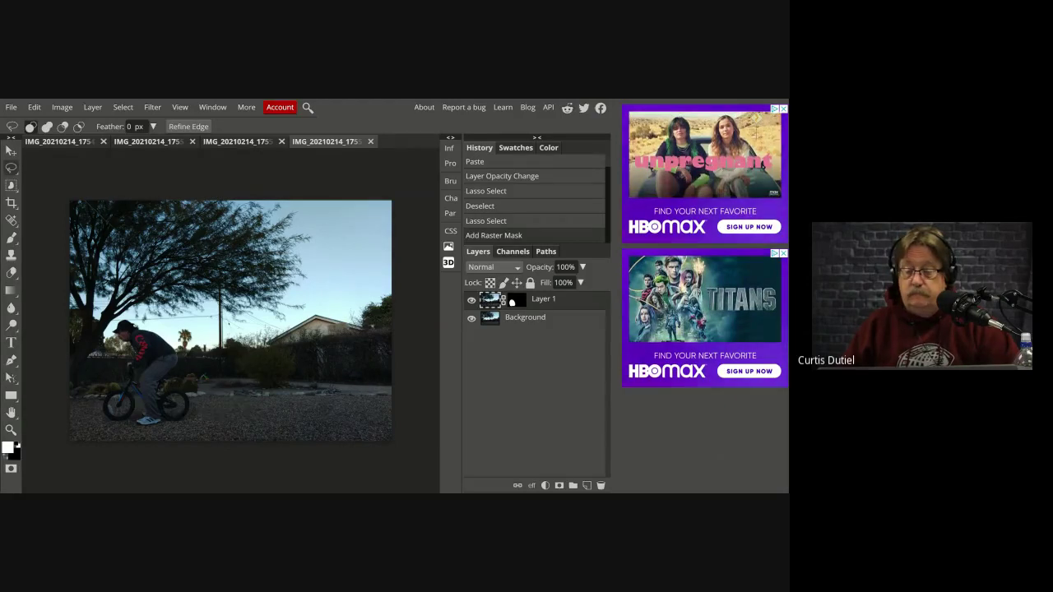
key(ctrl+v)
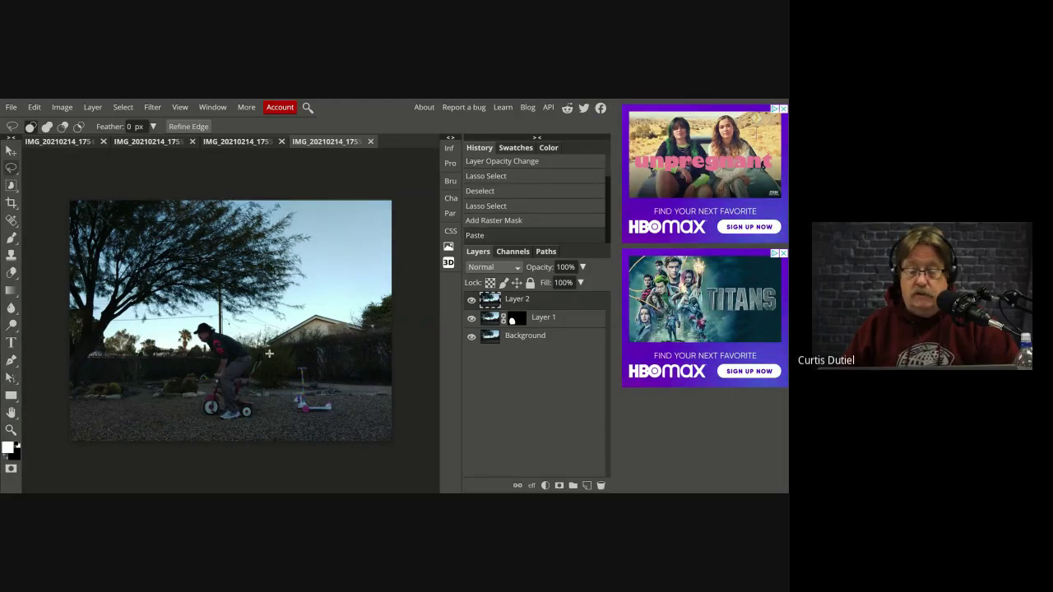
Fade Layer 2's opacity down to 0% and back to 100% to compare it with the layers below
click(582, 266)
scroll(582, 282, down, 10)
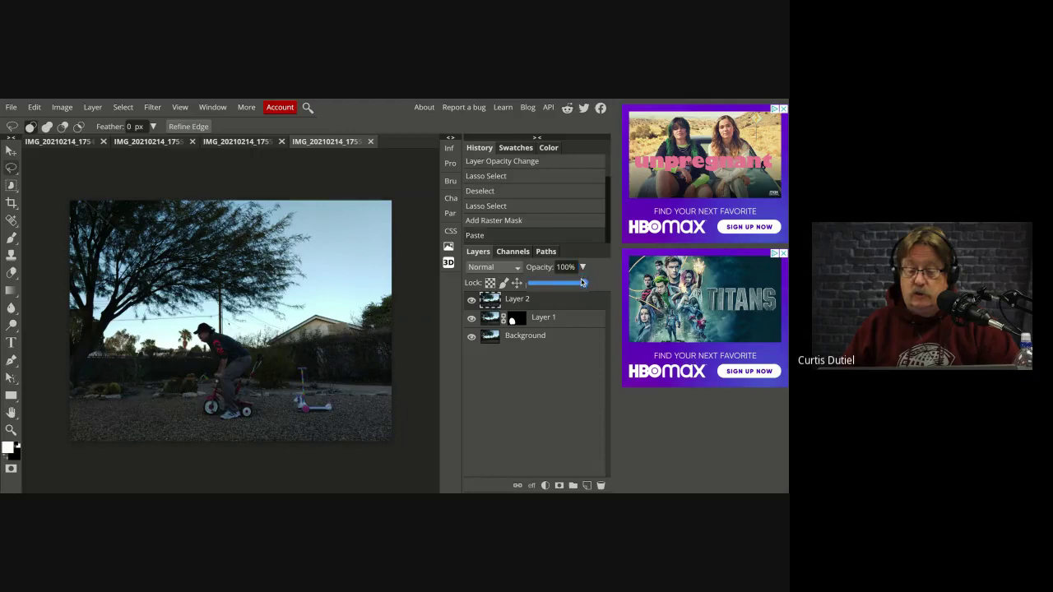
scroll(582, 282, down, 5)
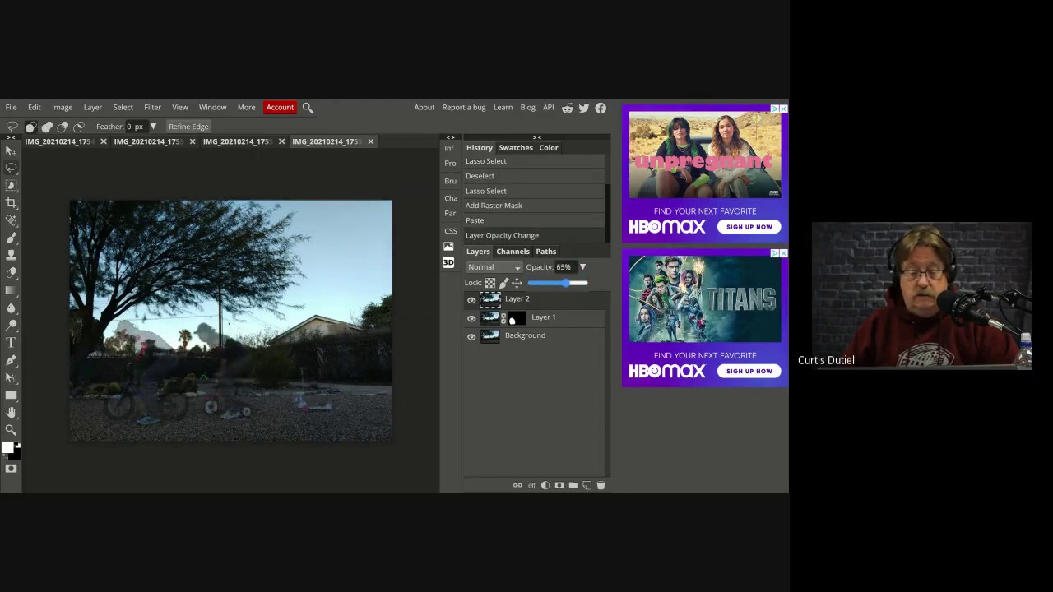
scroll(567, 282, up, 10)
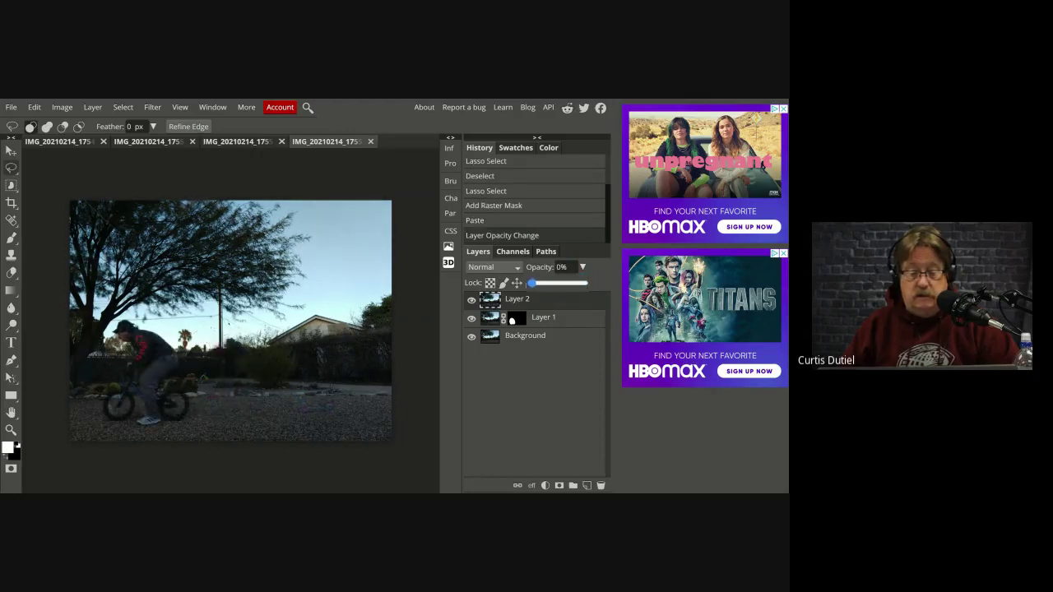
scroll(568, 282, up, 6)
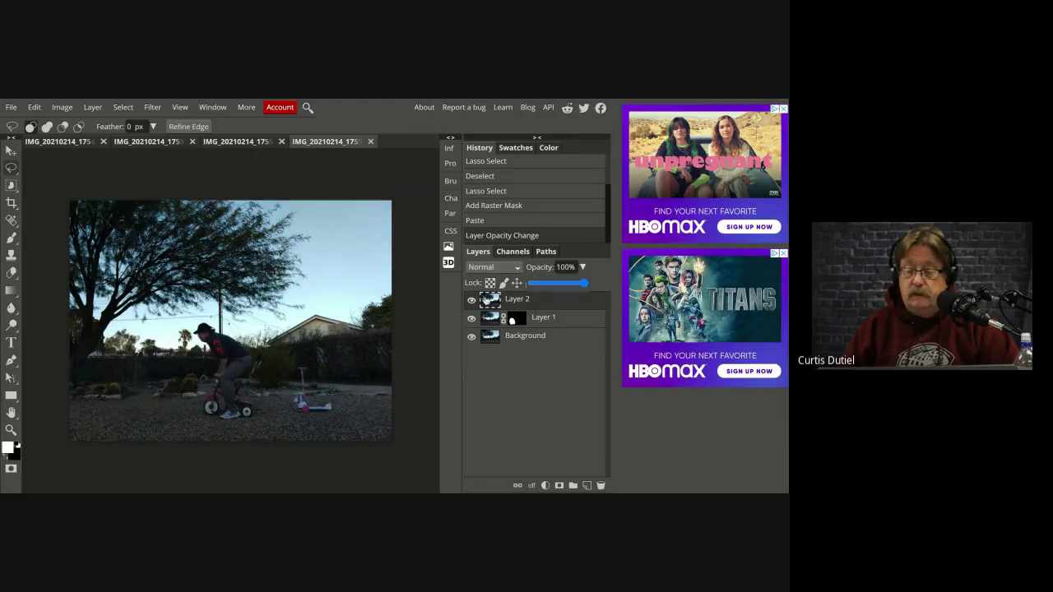
Lasso loosely around the man on the tricycle on Layer 2 and add a layer mask from that selection
click(14, 173)
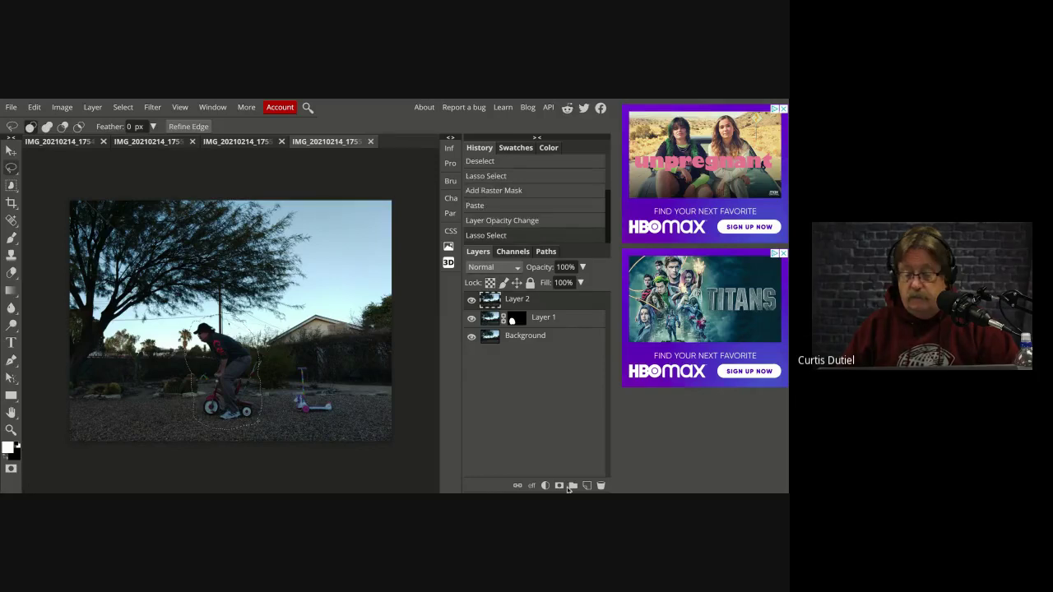
click(560, 486)
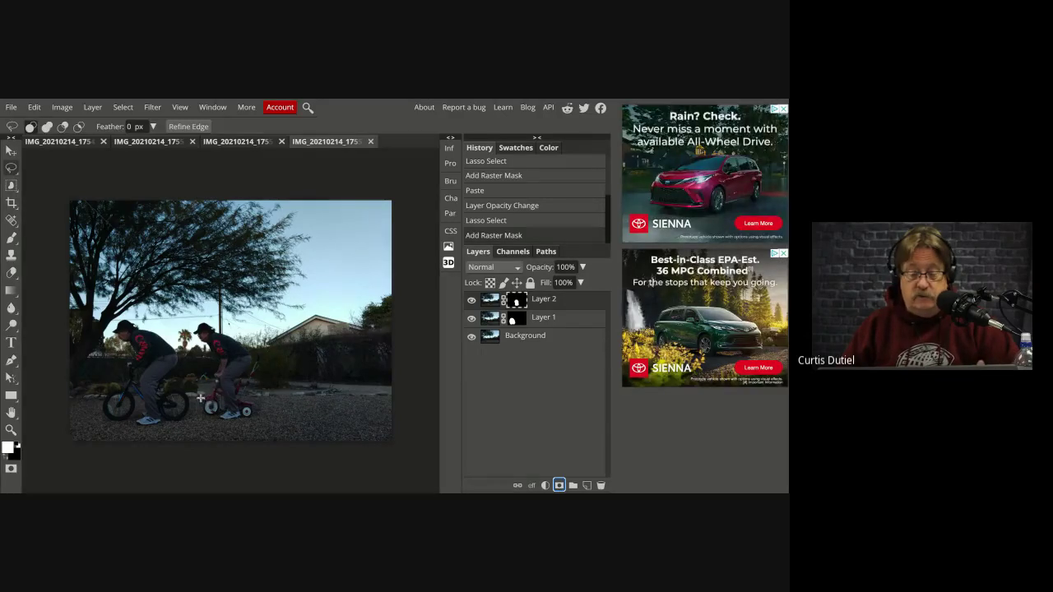
Toggle Layer 2's visibility repeatedly to check how the masked tricycle rider blends into the composite, leaving the layer shown
click(469, 301)
click(469, 301)
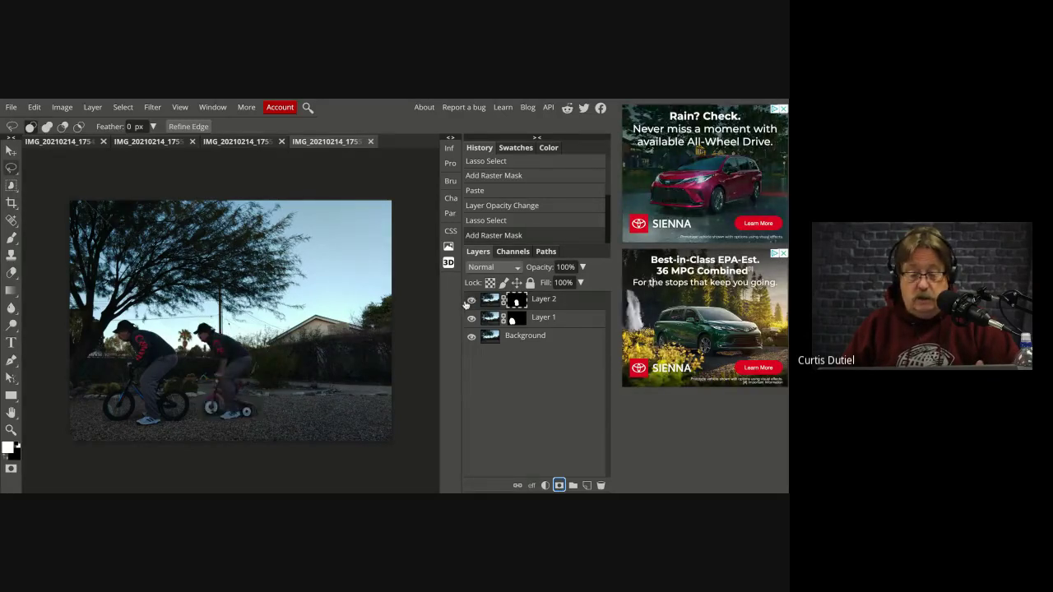
click(469, 301)
click(469, 301)
click(469, 301)
click(469, 301)
click(469, 301)
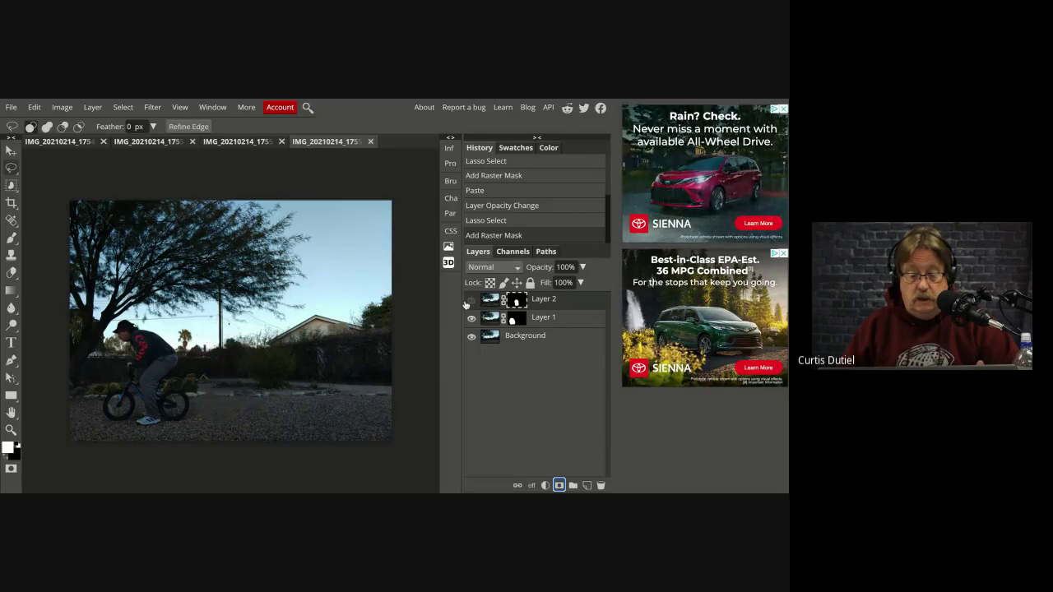
click(469, 301)
click(469, 302)
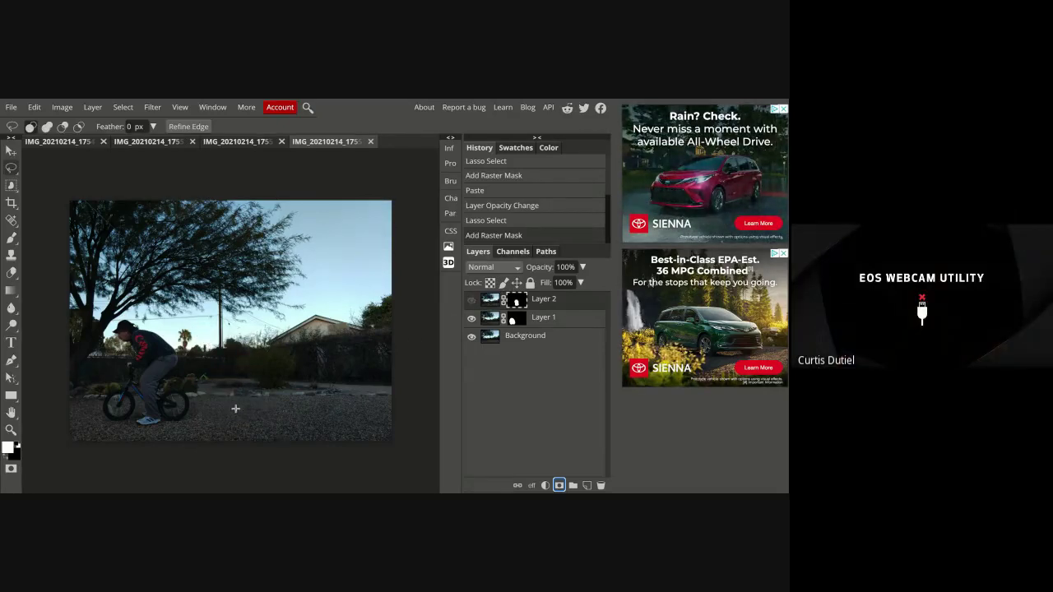
click(469, 301)
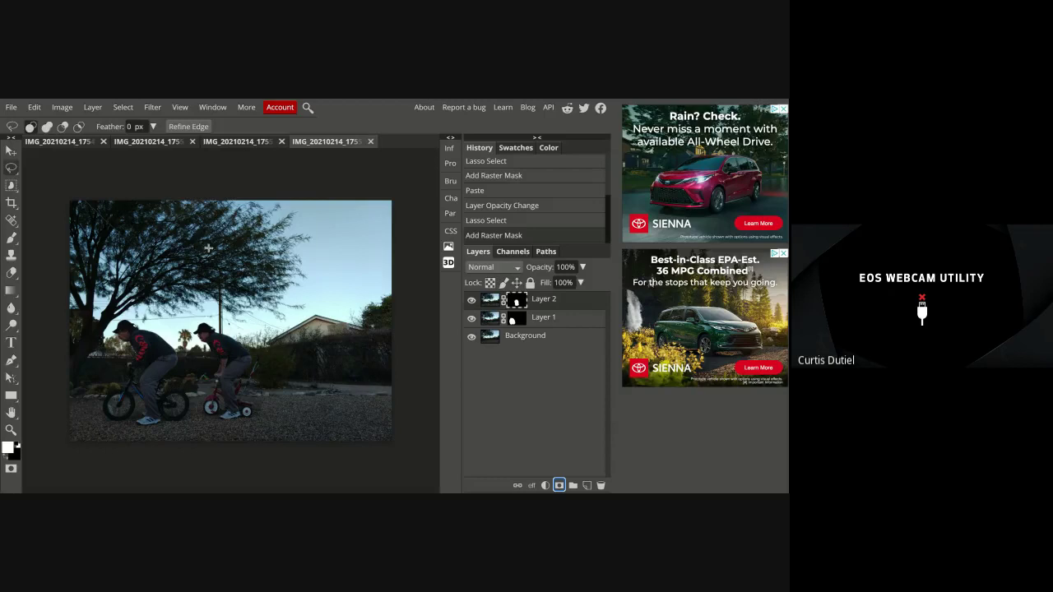
Copy the whole scooter rider photo and return to the yard composite document
click(230, 143)
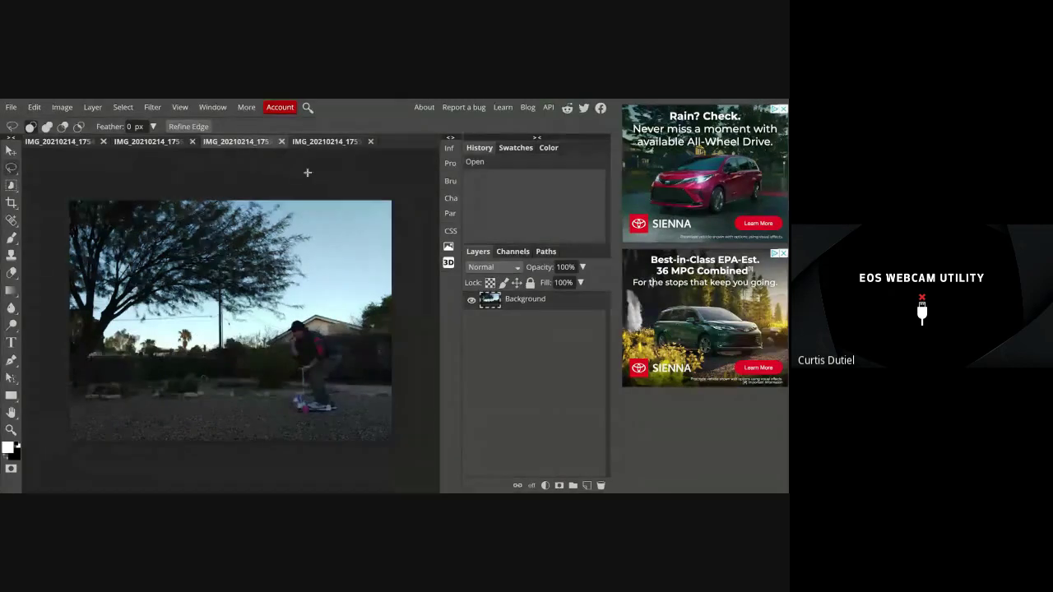
key(ctrl+a)
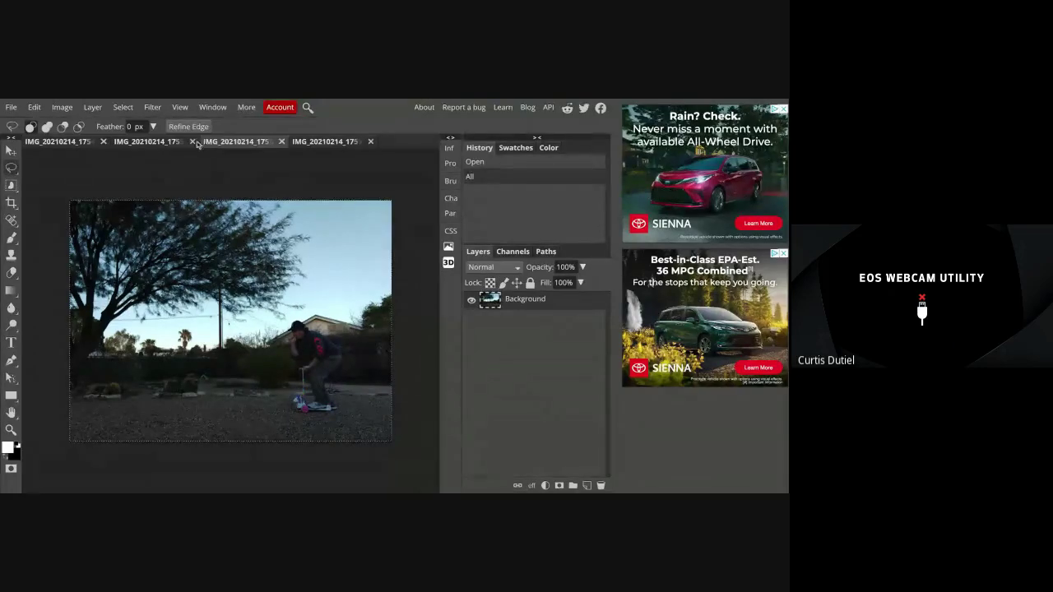
click(326, 142)
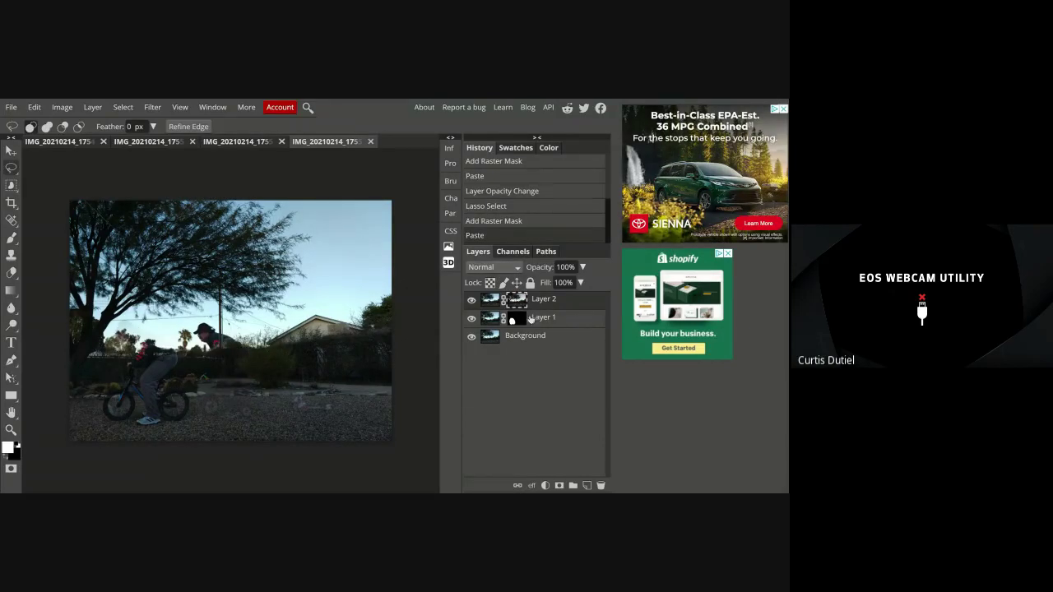
key(ctrl+v)
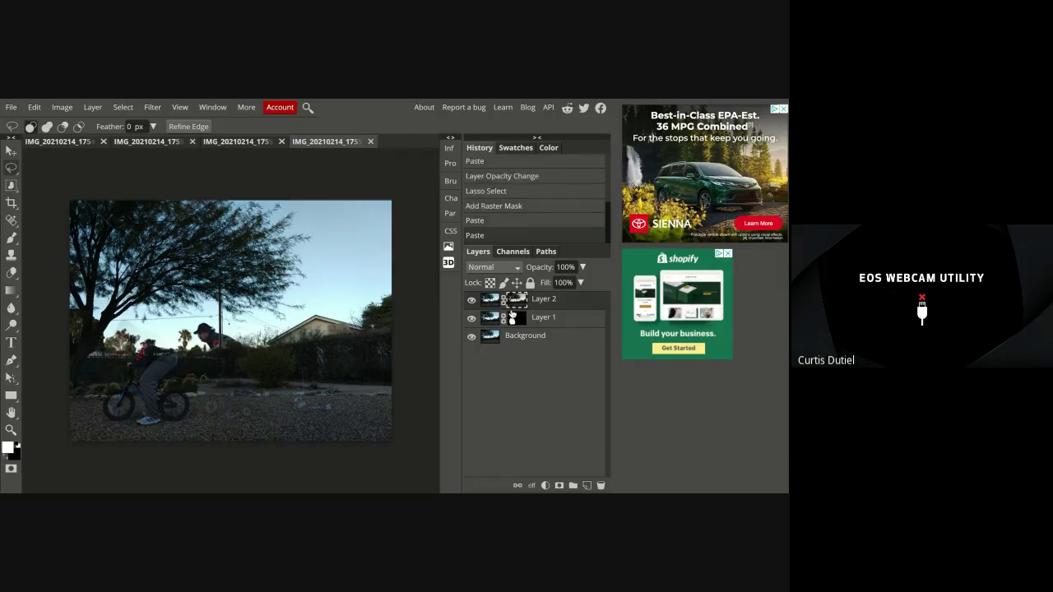
key(ctrl+z)
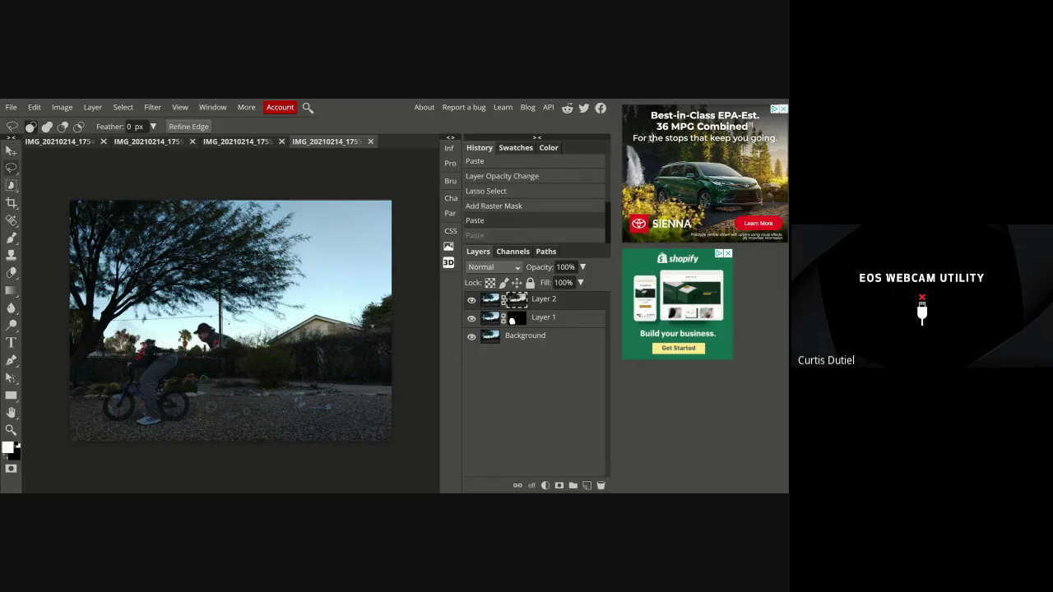
key(ctrl+z)
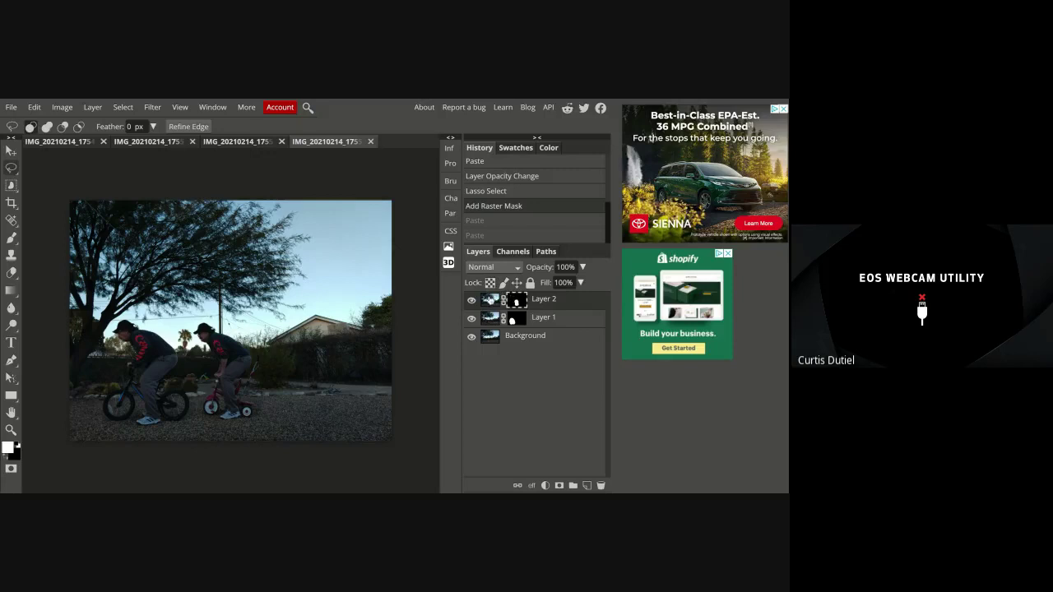
Make Layer 2's image active instead of its mask and paste the scooter rider photo above it as a new layer
click(490, 299)
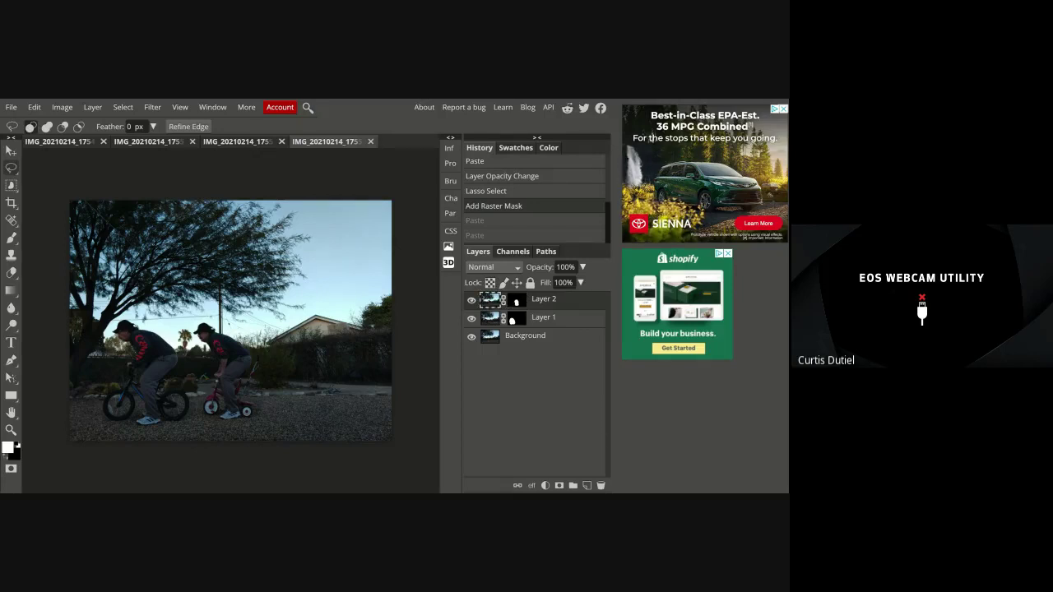
key(ctrl+v)
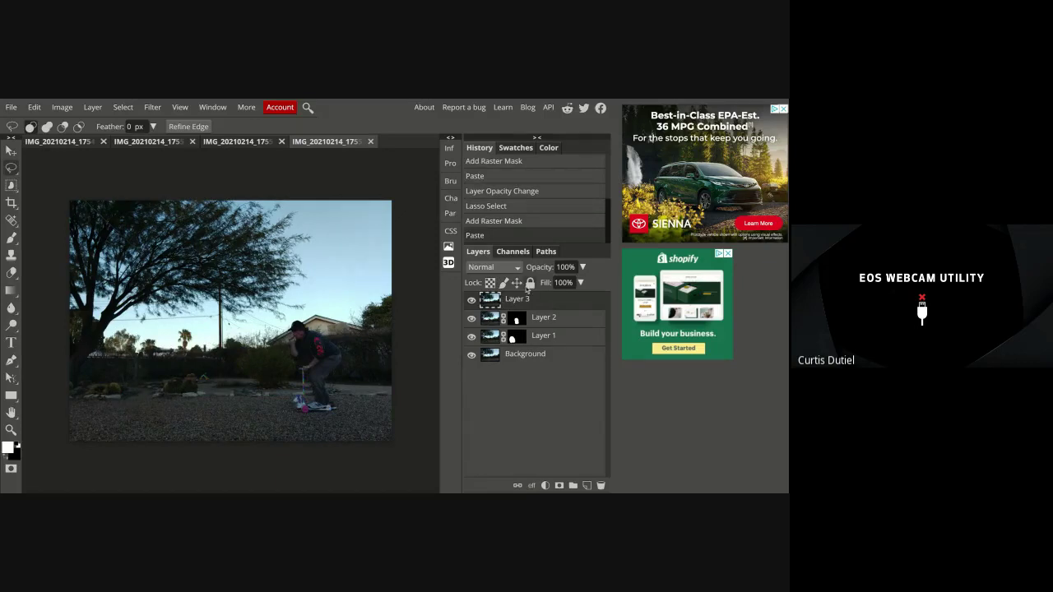
Fade Layer 3's opacity down to 33% and back to 100% to compare it with the layers below
click(582, 267)
click(580, 282)
drag(581, 283, 549, 283)
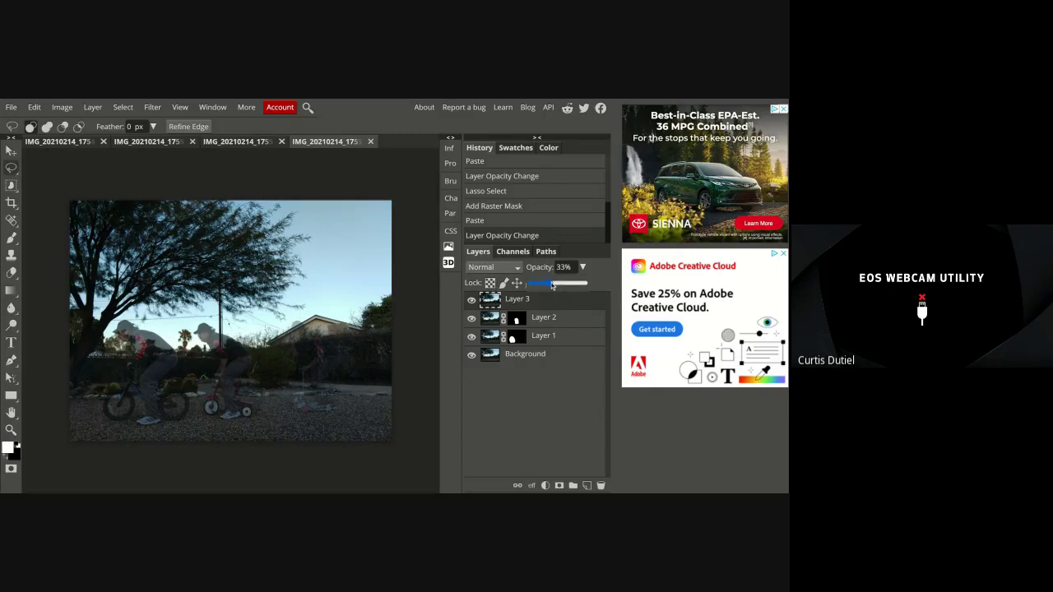
drag(548, 283, 586, 283)
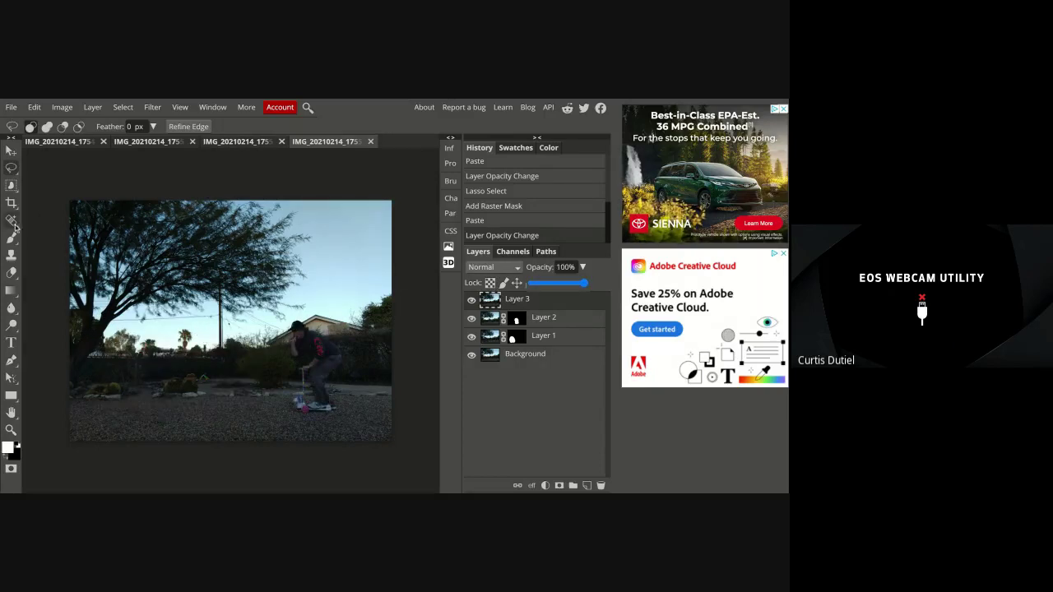
Lasso loosely around the man on the scooter on Layer 3 and add a layer mask from that selection
click(12, 167)
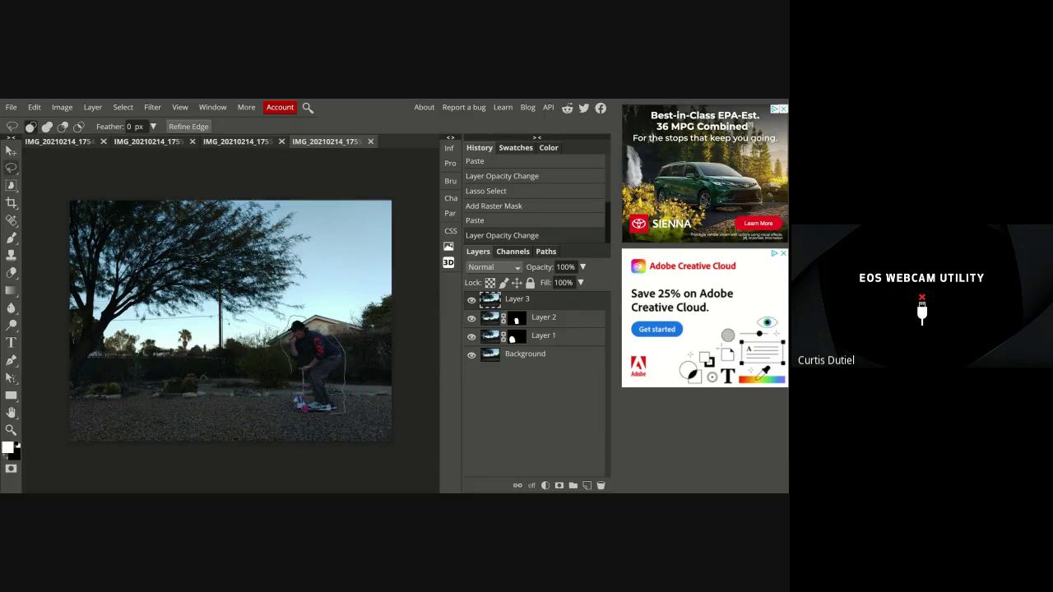
drag(290, 403, 292, 407)
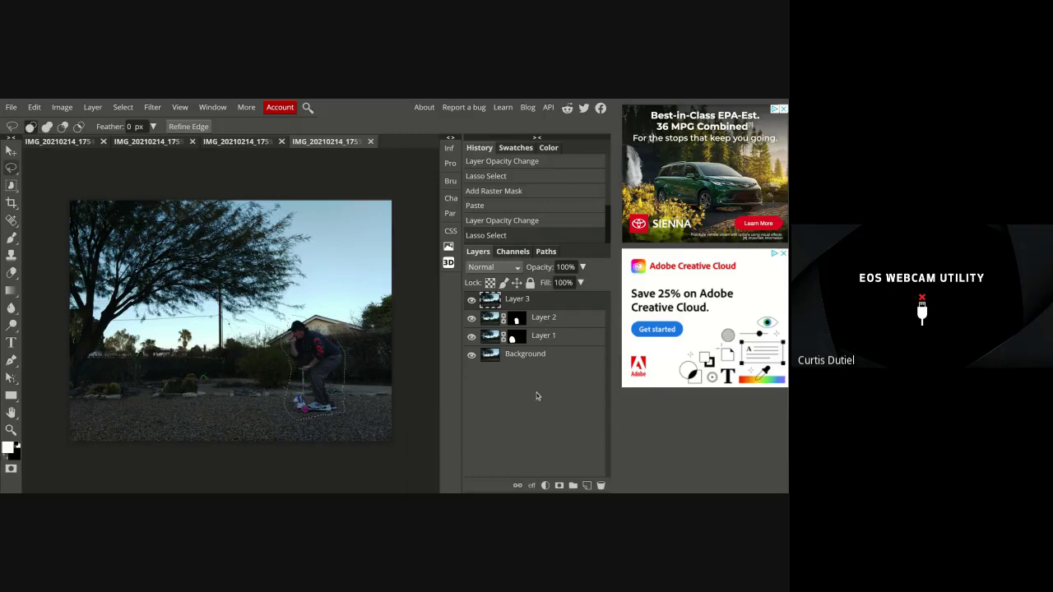
click(559, 485)
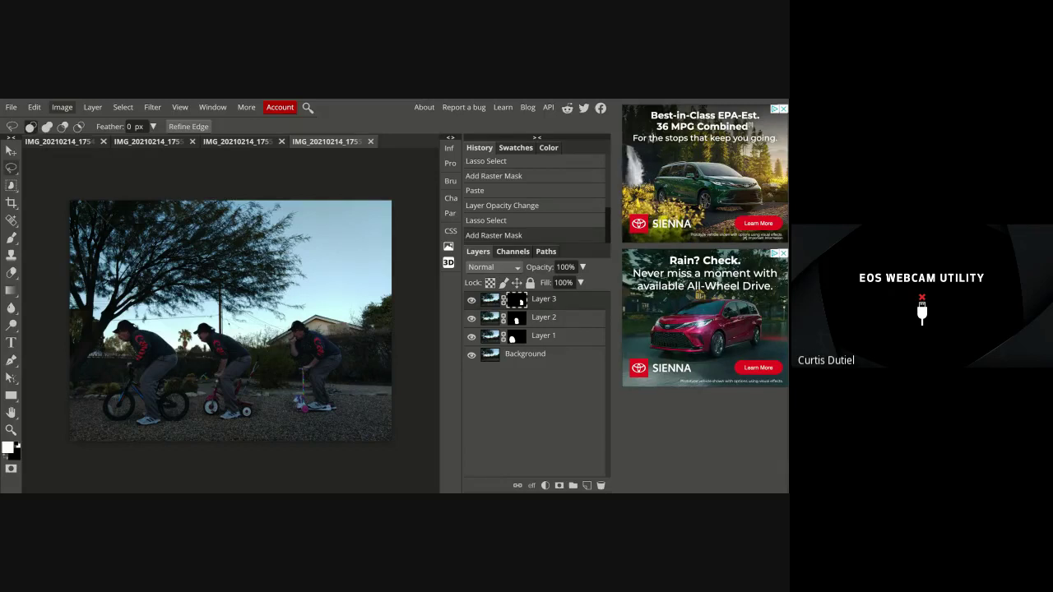
Deselect everything and flatten the three masked rider layers and the background into a single image
click(91, 108)
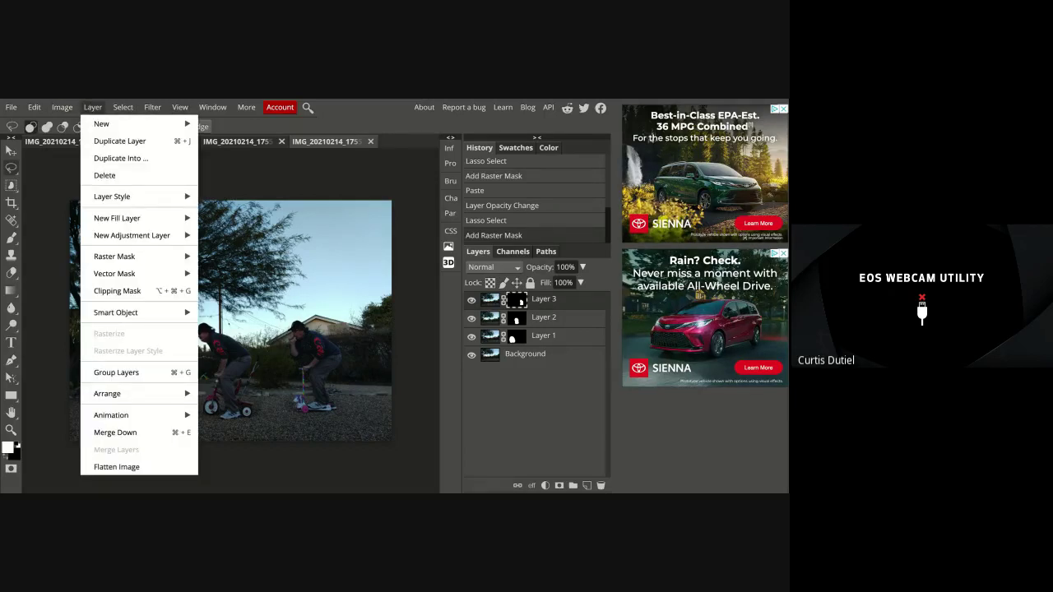
click(12, 107)
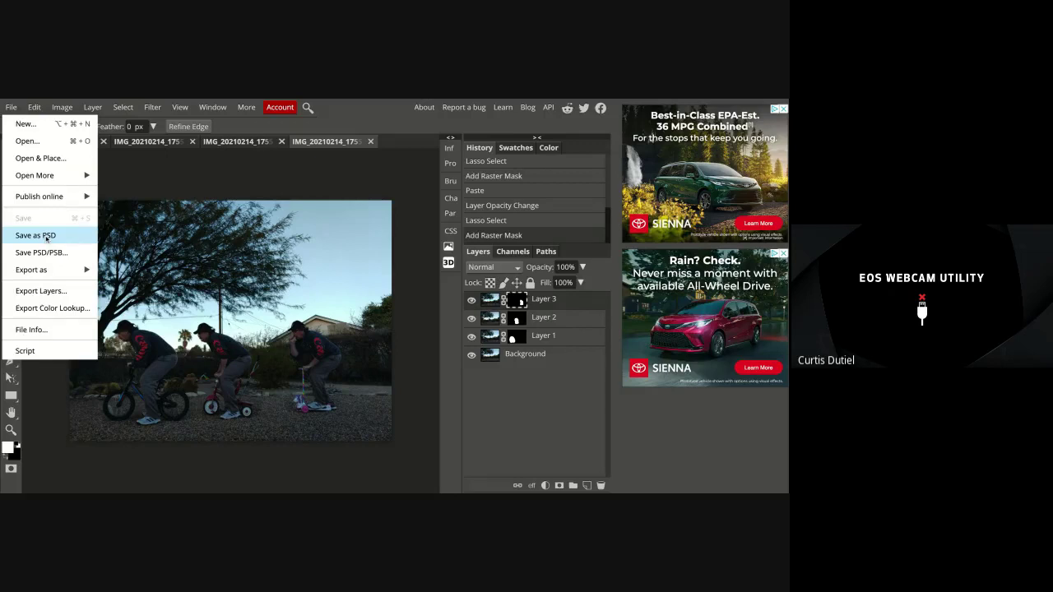
key(super+d)
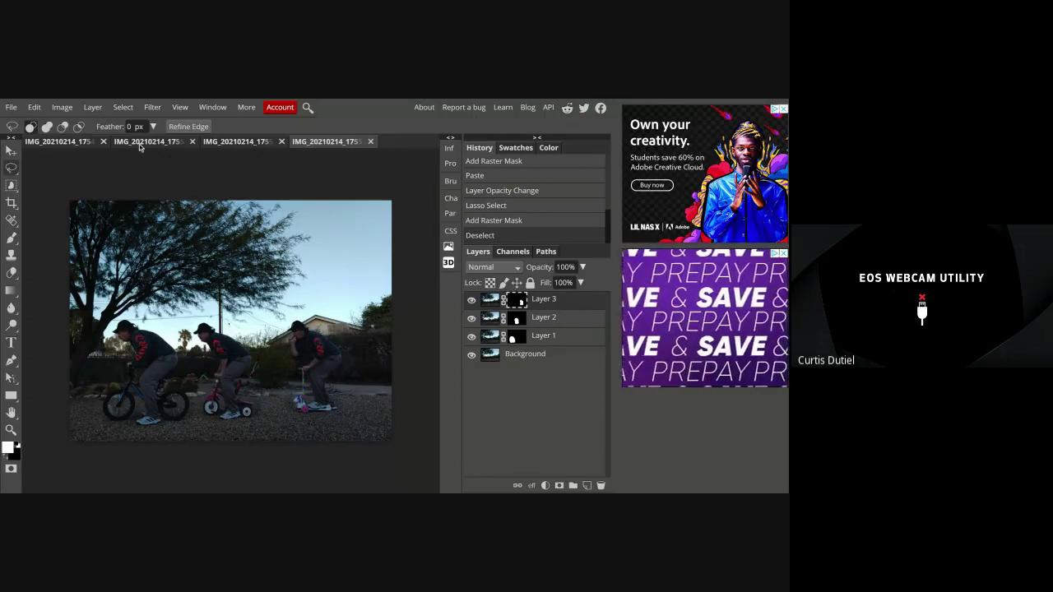
click(96, 108)
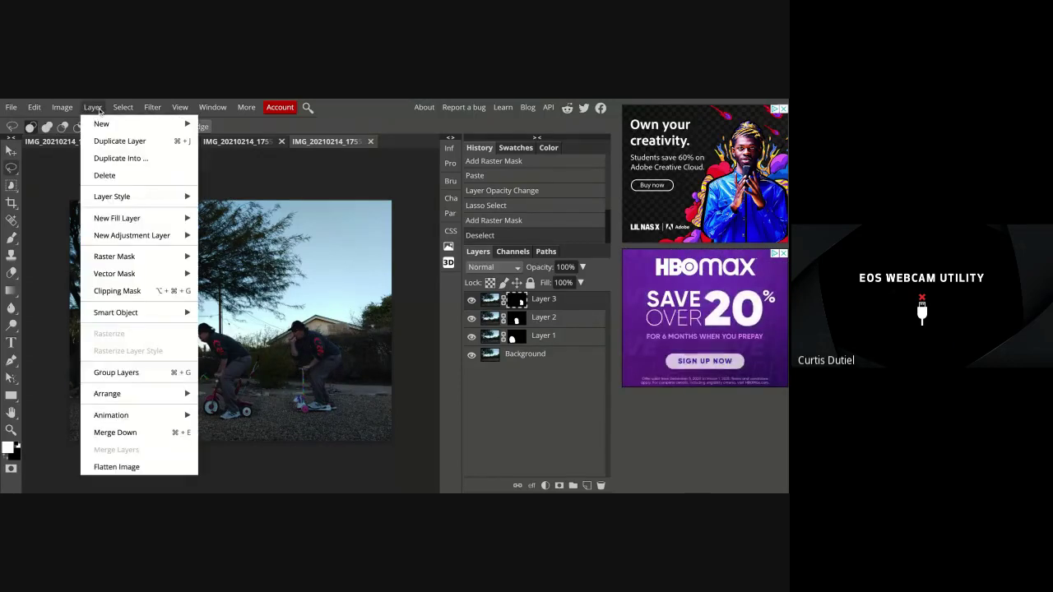
click(163, 475)
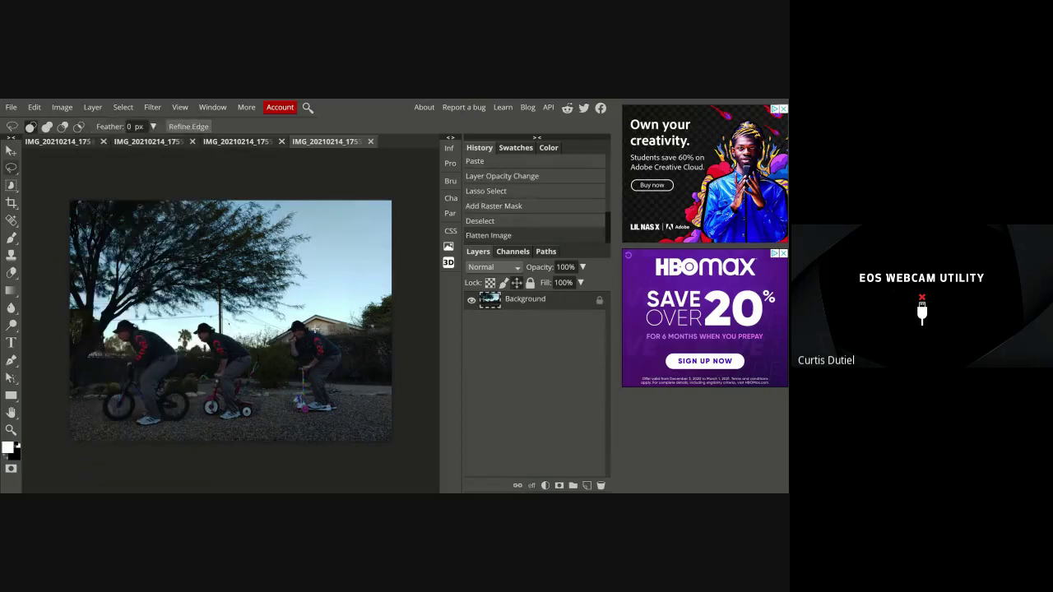
Add a Brightness/Contrast adjustment layer above the flattened image with brightness 113 and contrast 16, and collapse its properties
click(545, 485)
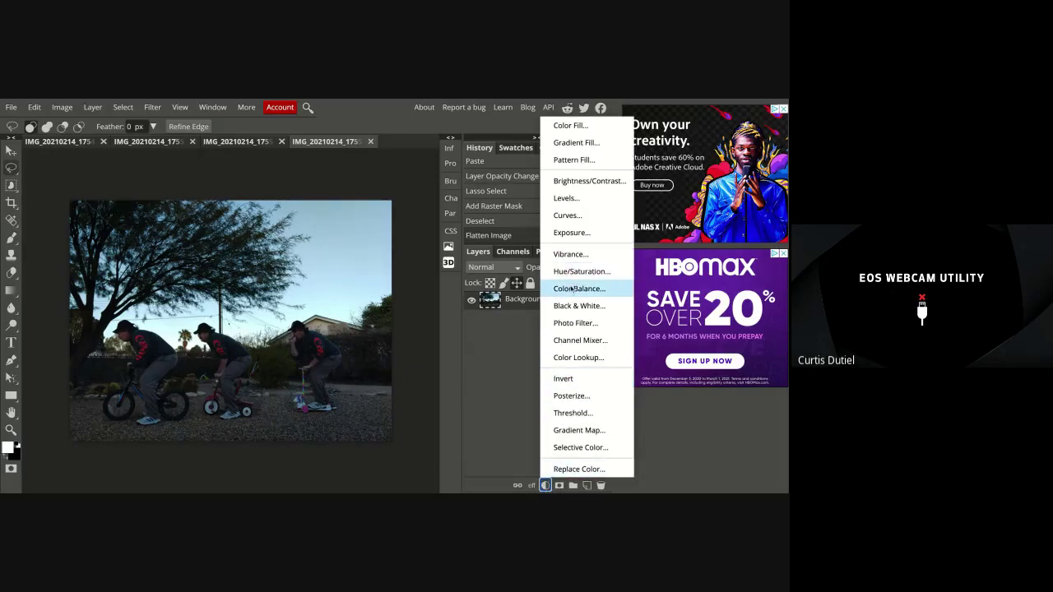
click(580, 182)
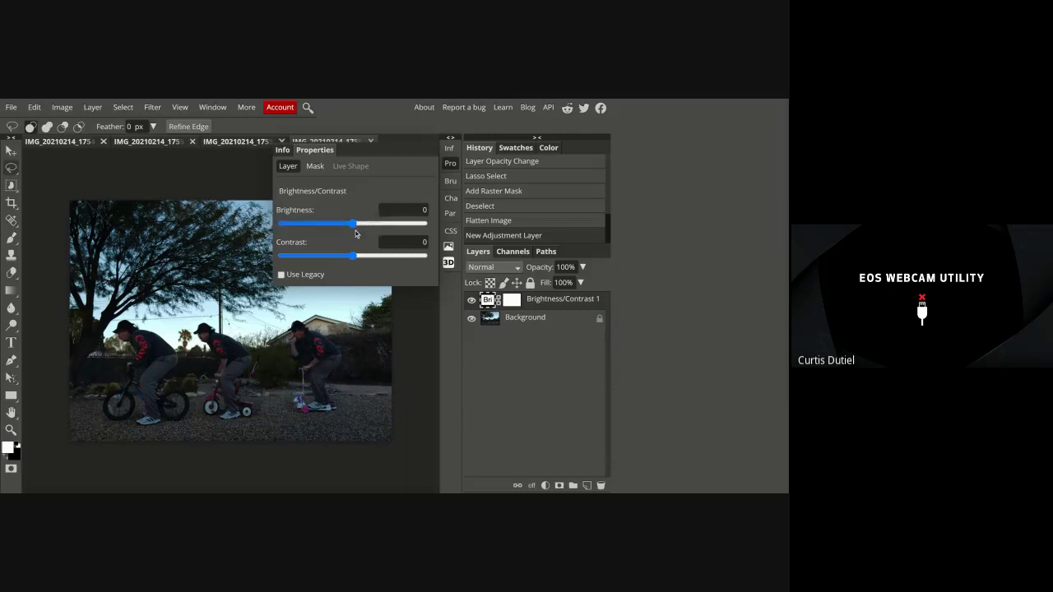
drag(352, 223, 396, 226)
drag(355, 257, 364, 256)
drag(397, 224, 401, 225)
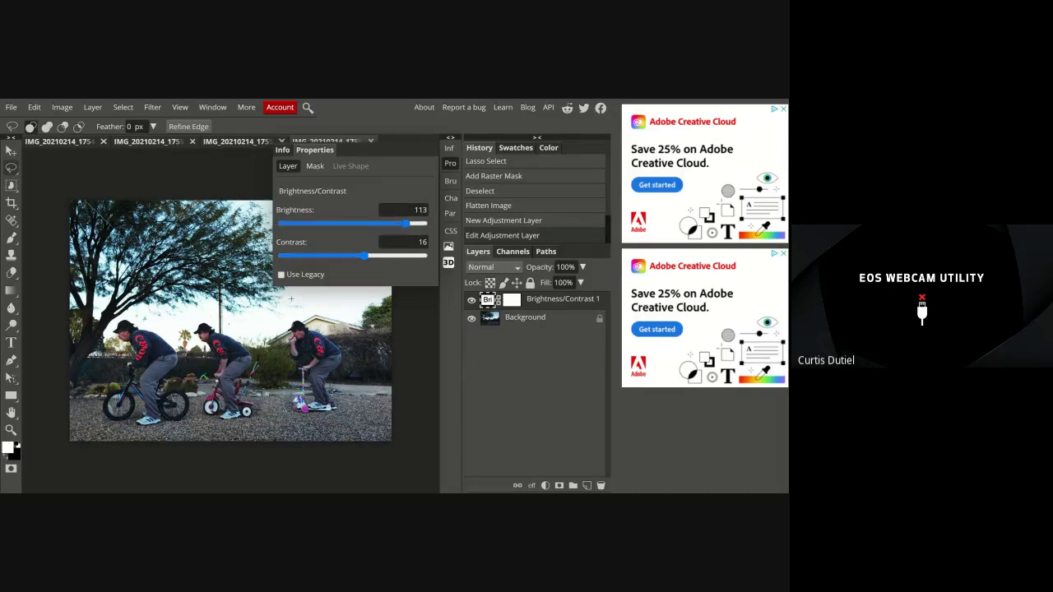
drag(295, 148, 453, 139)
click(453, 140)
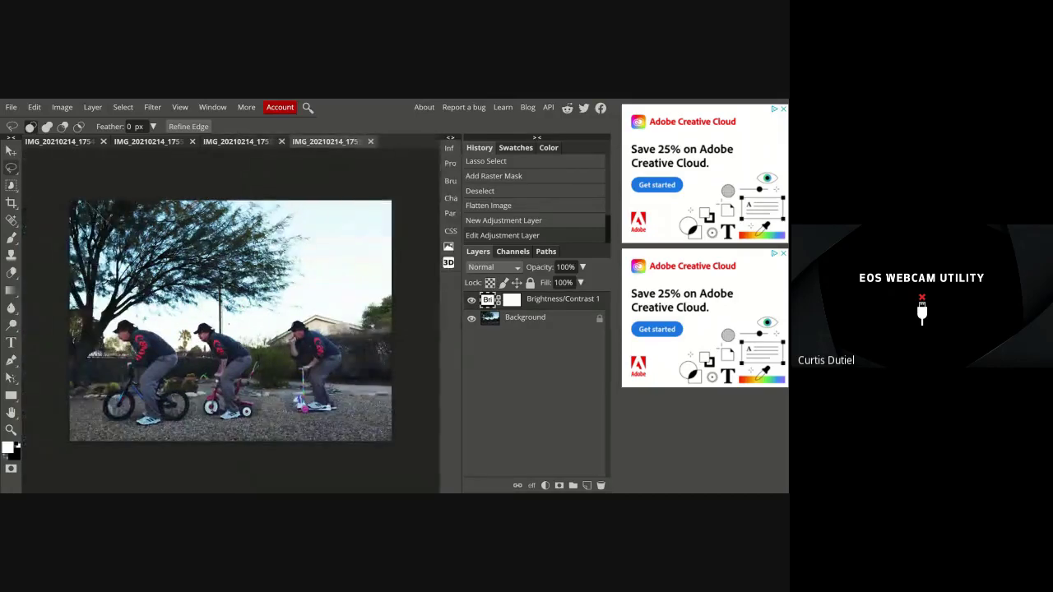
Zoom in on the bicycle and tricycle riders to inspect the brightened composite up close
click(11, 429)
click(177, 355)
click(178, 356)
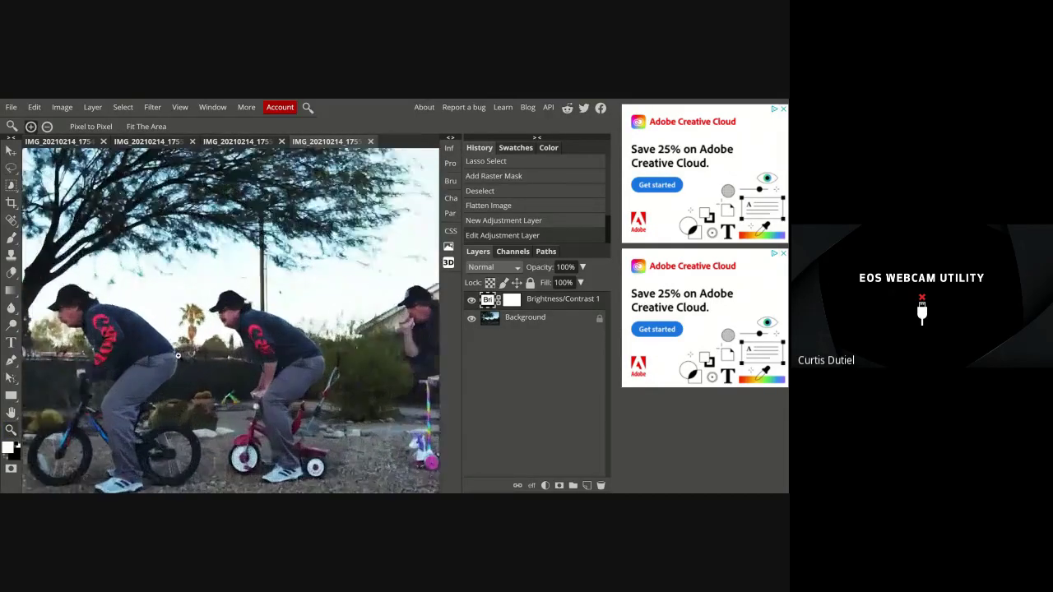